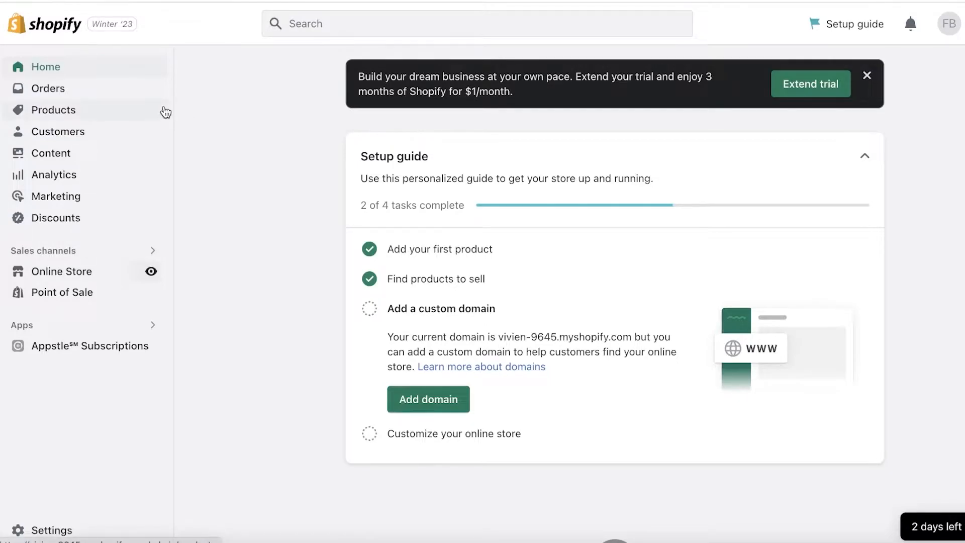
- Open the Paper Rolls product and review its details down to the Variants and Purchase options sections
click(61, 116)
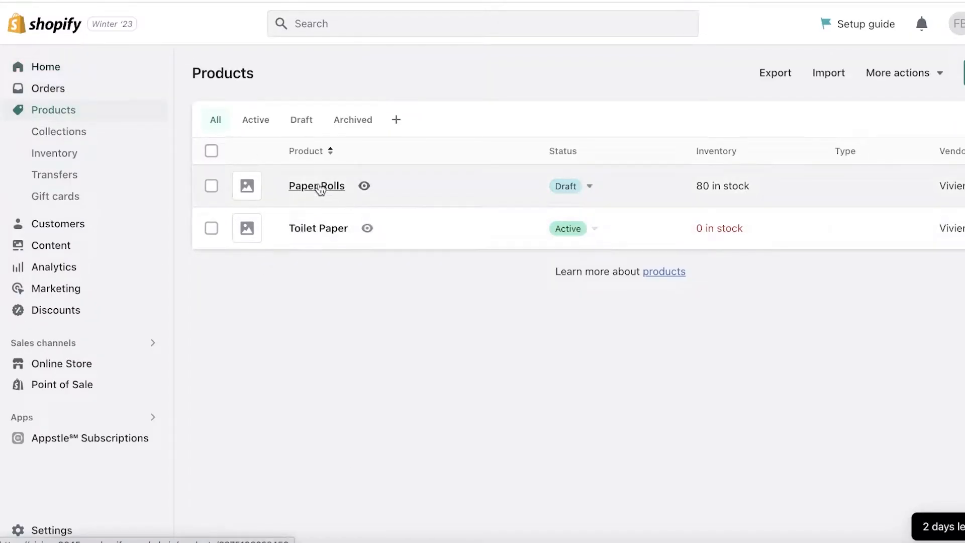
click(321, 189)
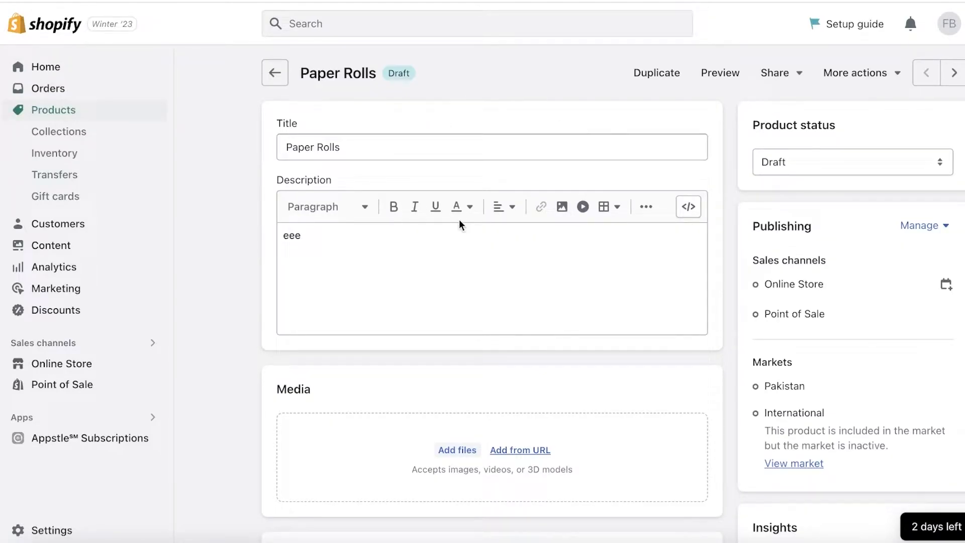
scroll(460, 220, down, 6)
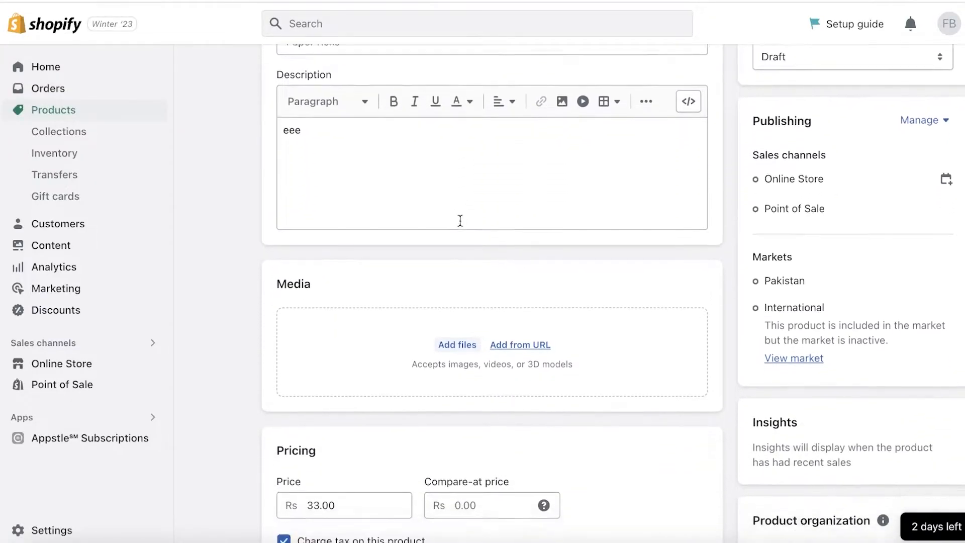
scroll(460, 220, down, 14)
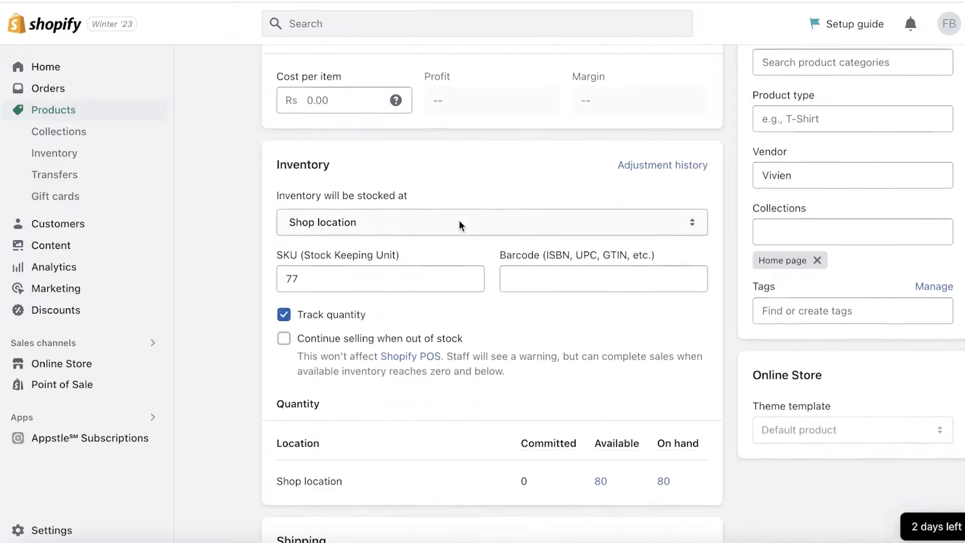
scroll(459, 220, down, 7)
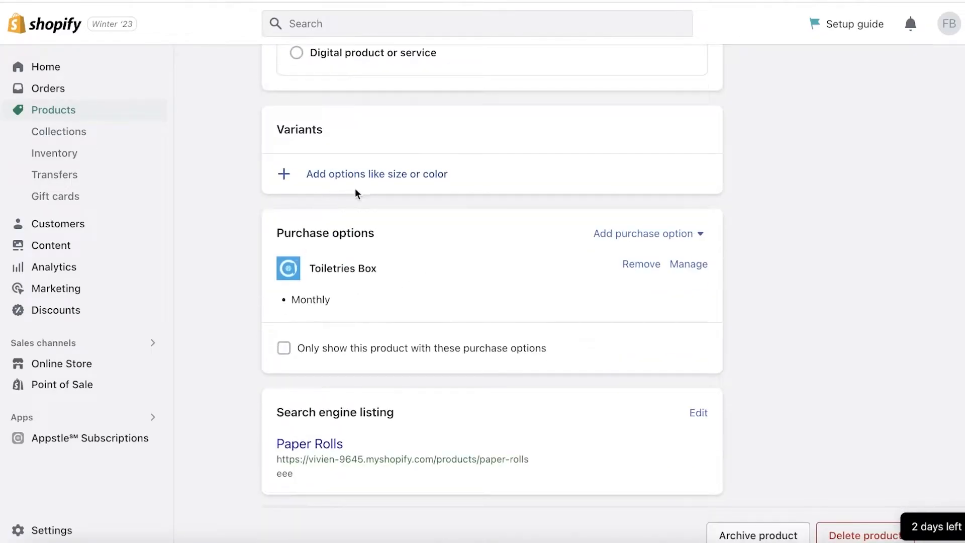
scroll(364, 208, up, 3)
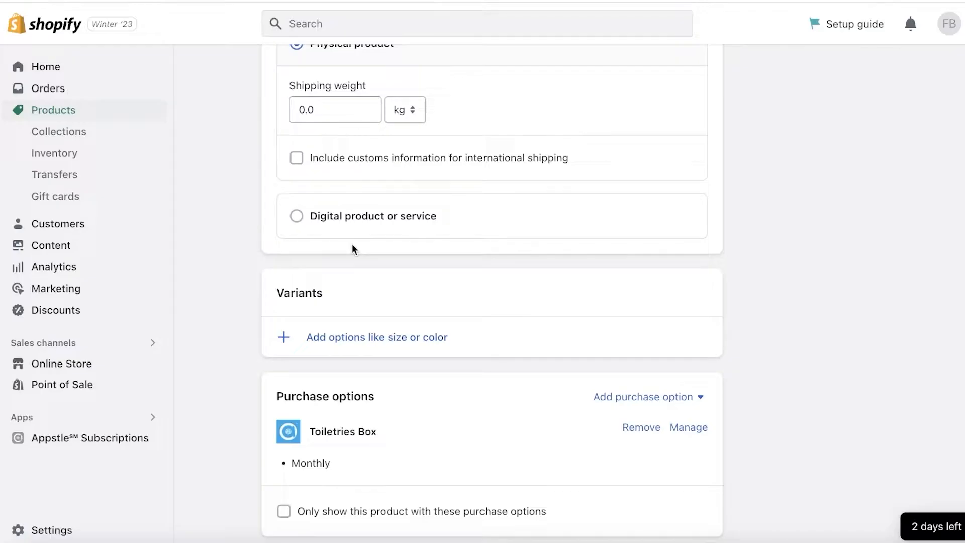
- Add a variant option to the Paper Rolls product, trying Color and Size as the option name
click(352, 338)
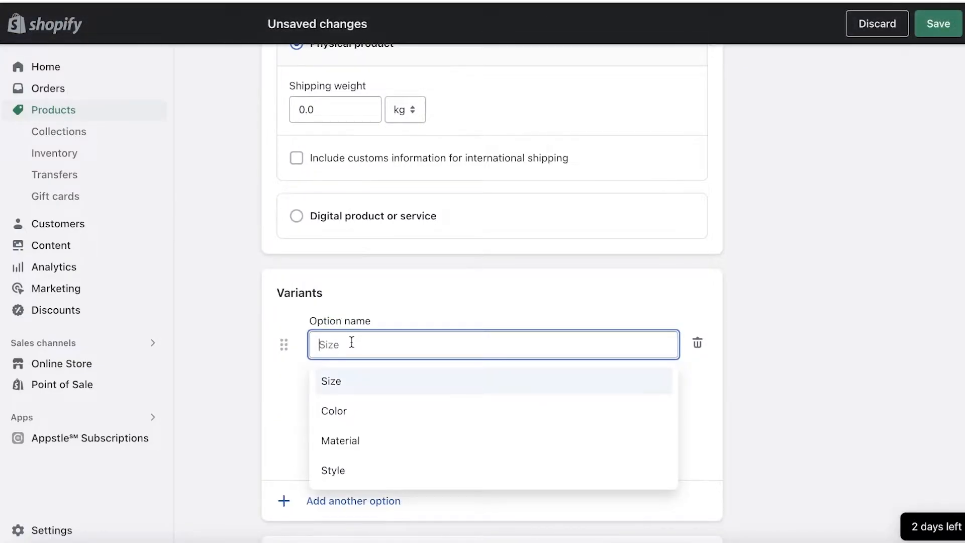
click(346, 407)
click(362, 350)
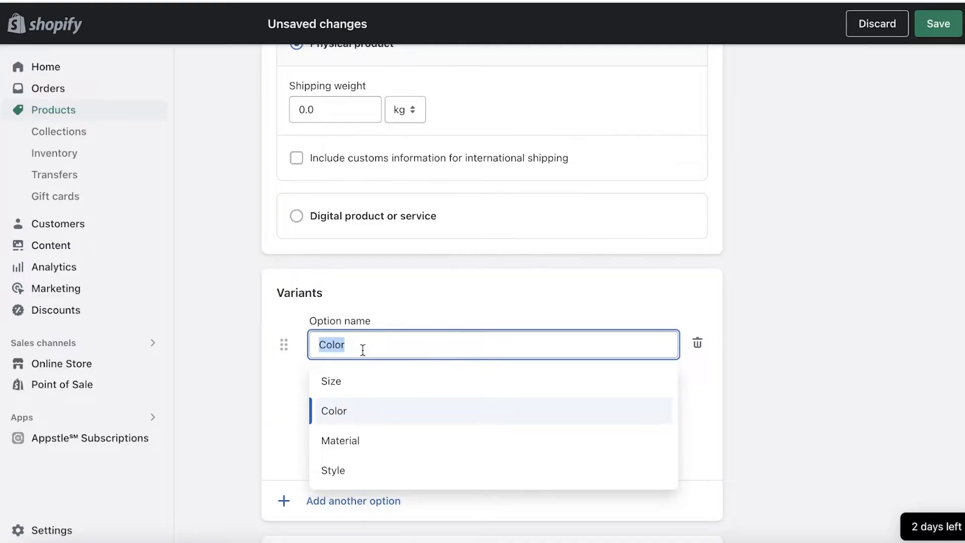
key(Return)
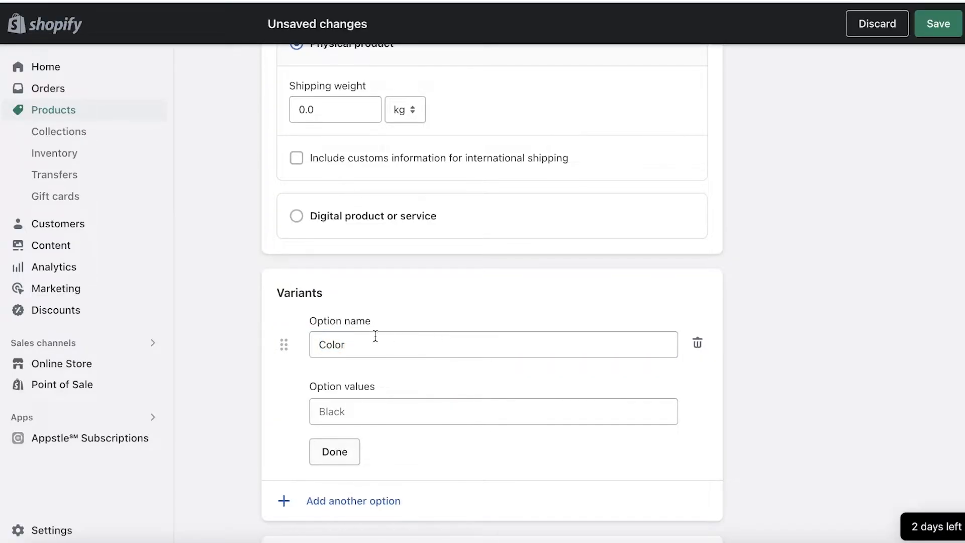
click(390, 335)
click(338, 376)
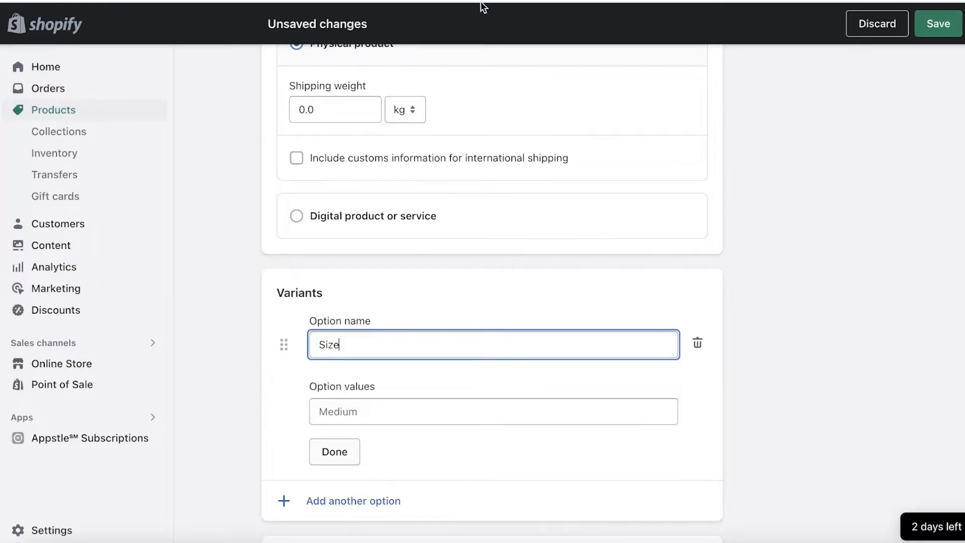
click(332, 411)
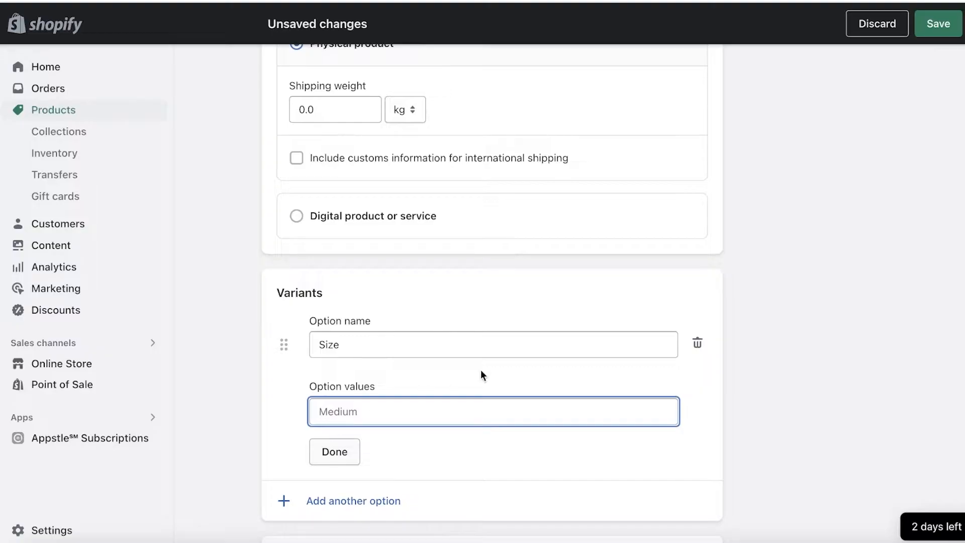
- Try other names from the suggestions for the variant option and settle on Material
click(461, 336)
click(332, 439)
click(370, 346)
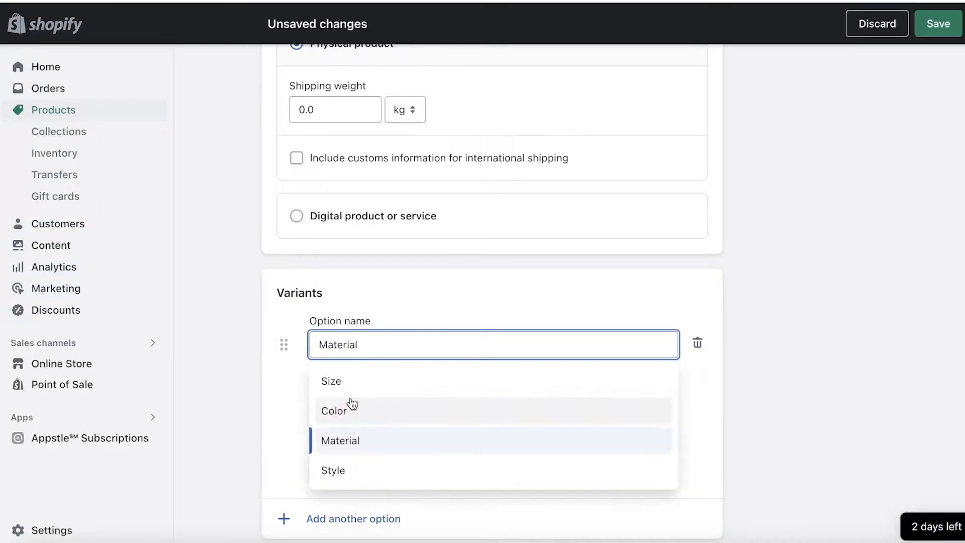
click(347, 381)
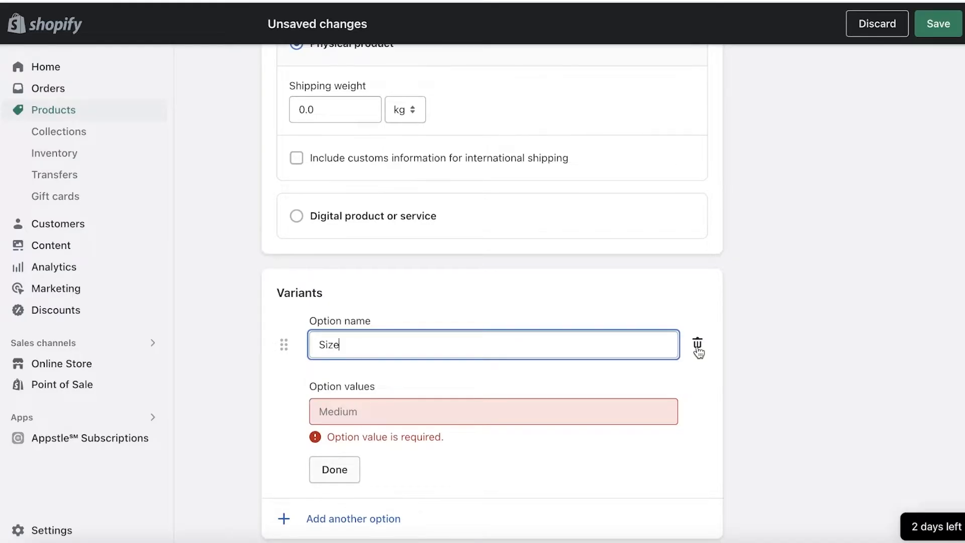
click(644, 340)
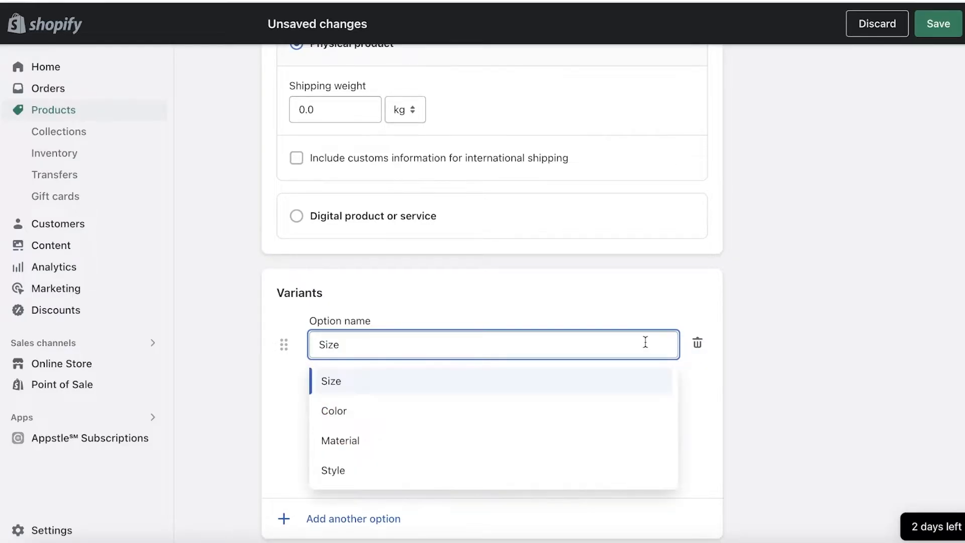
click(341, 450)
- Look over the Paper Rolls product page and leave it for the admin home, discarding the unsaved variant option
scroll(414, 347, up, 15)
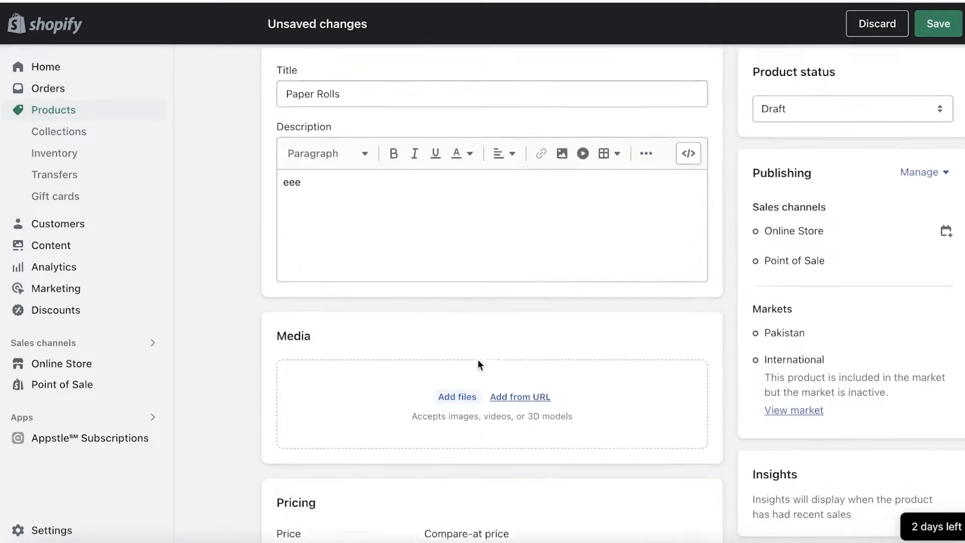
scroll(478, 360, up, 3)
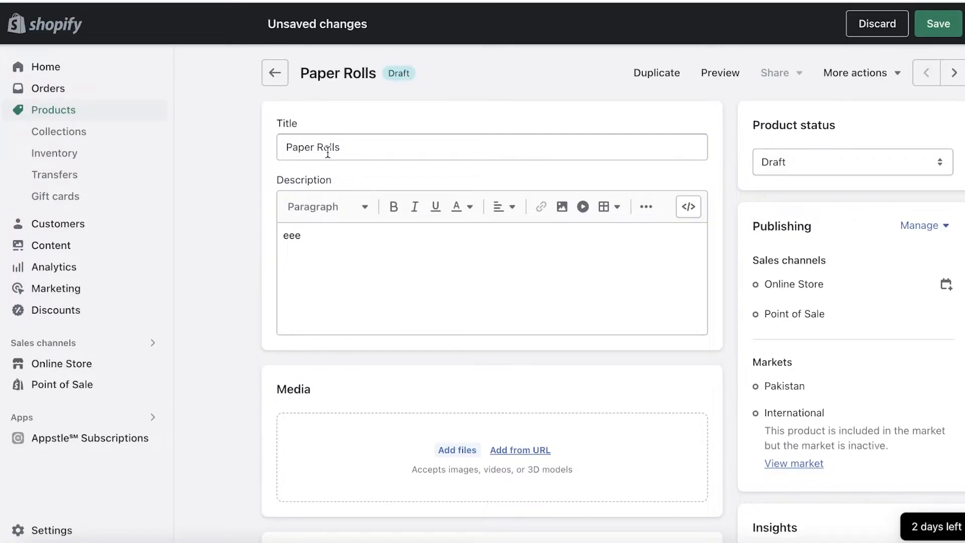
scroll(327, 151, down, 18)
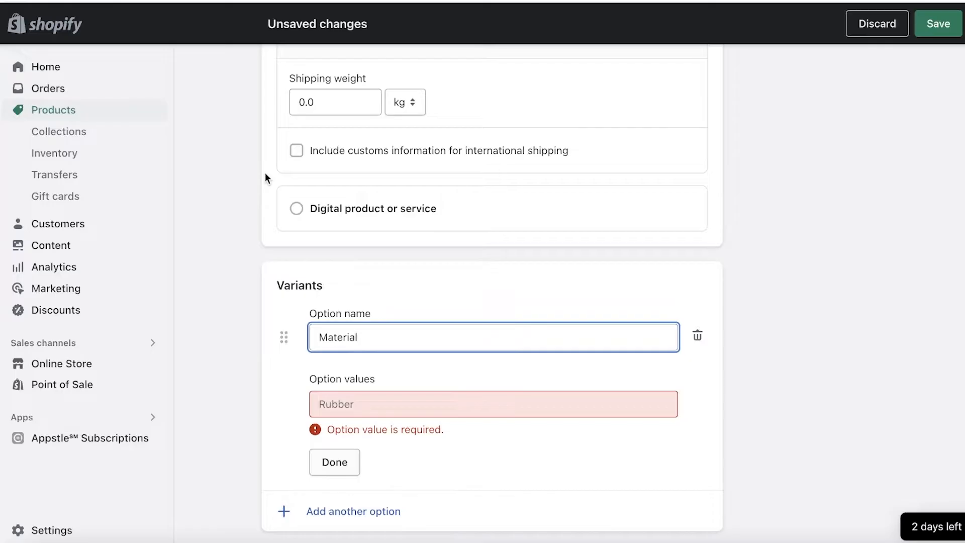
click(26, 58)
click(711, 329)
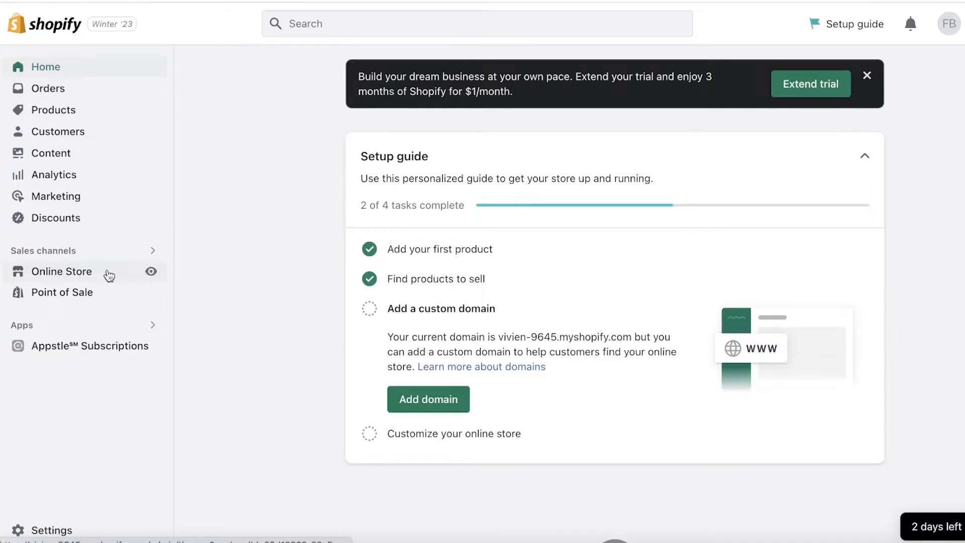
- Browse the Online Store themes and open the current Dawn theme for customization
click(76, 277)
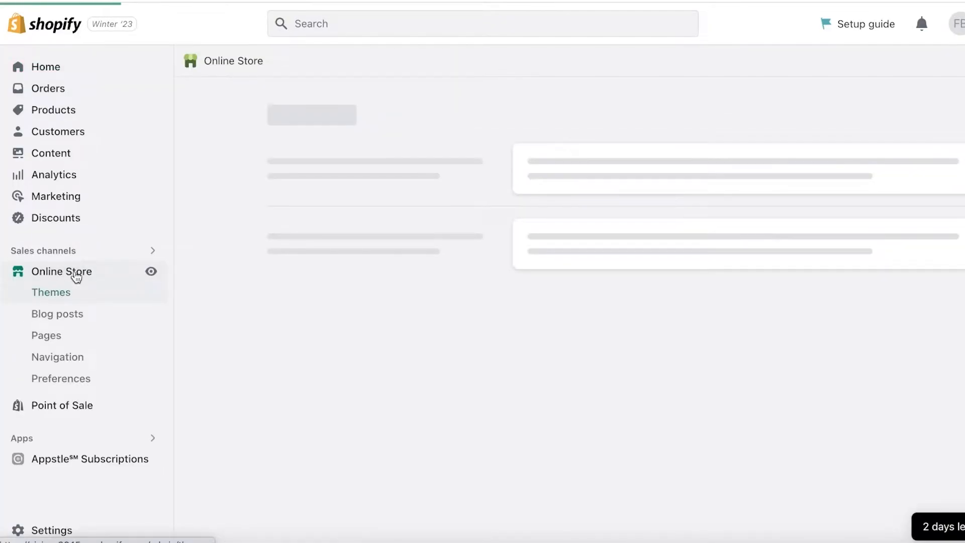
scroll(401, 279, down, 12)
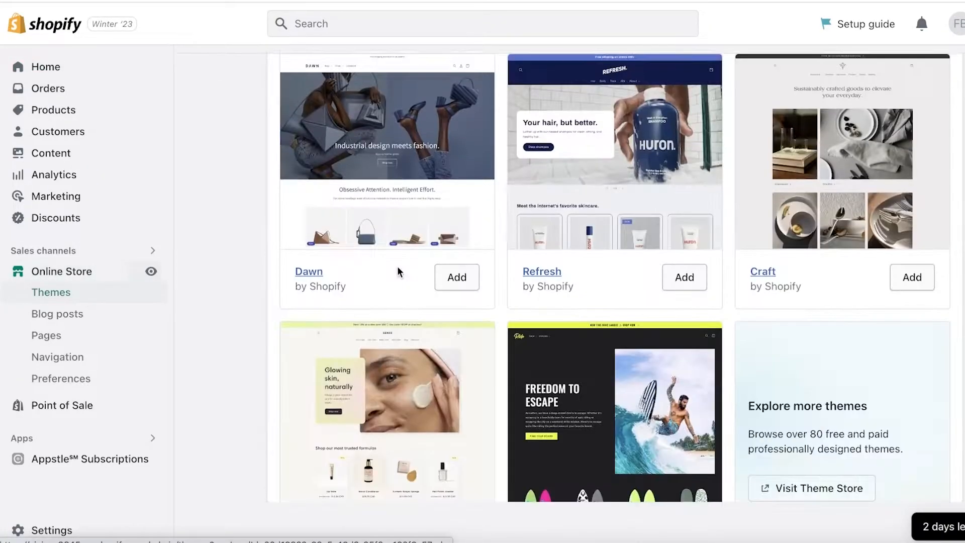
scroll(401, 279, up, 10)
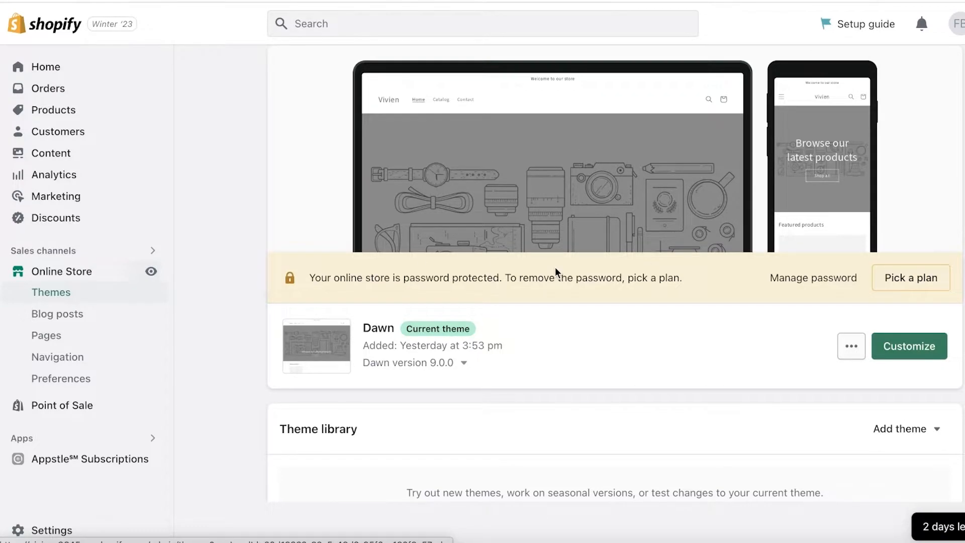
click(904, 346)
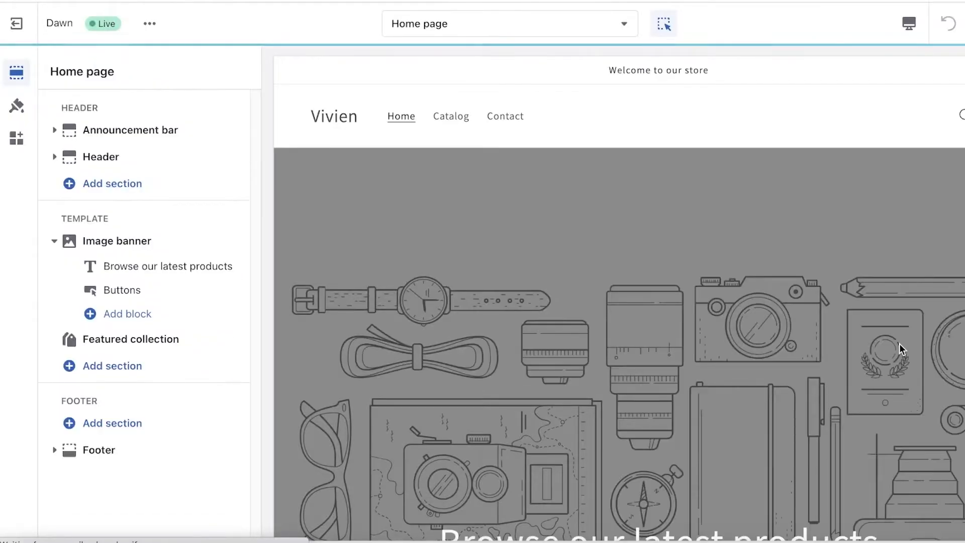
- Look over the home page preview and switch the theme editor to the Default product template
scroll(498, 162, down, 10)
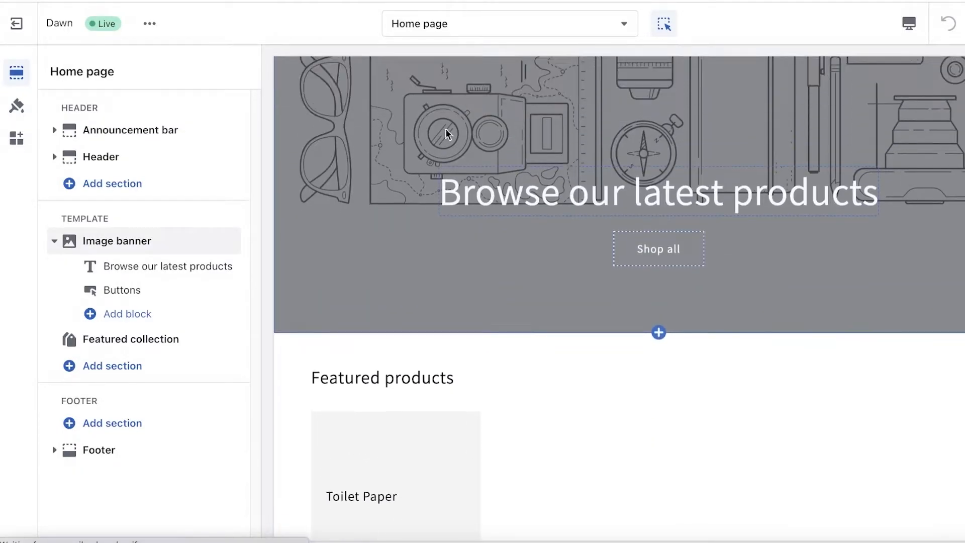
click(563, 29)
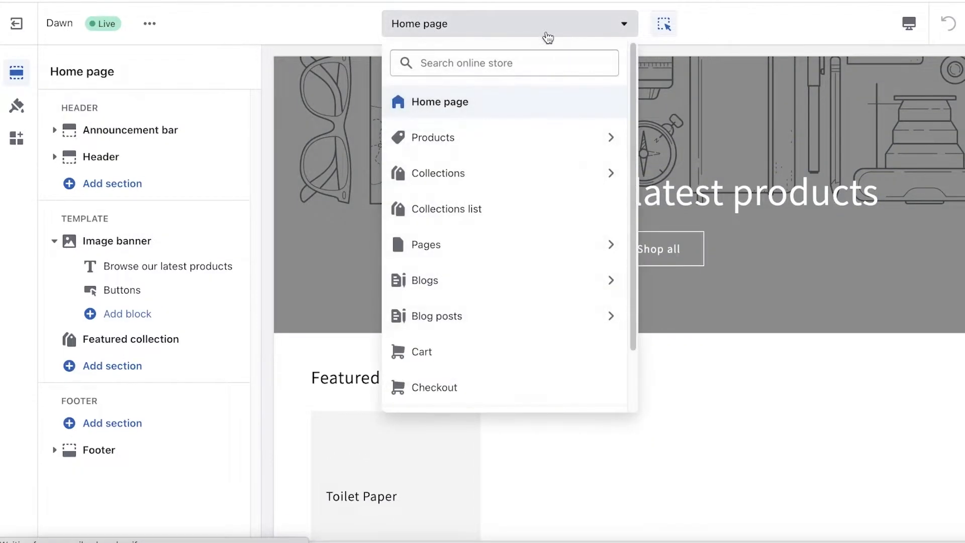
click(606, 138)
click(465, 141)
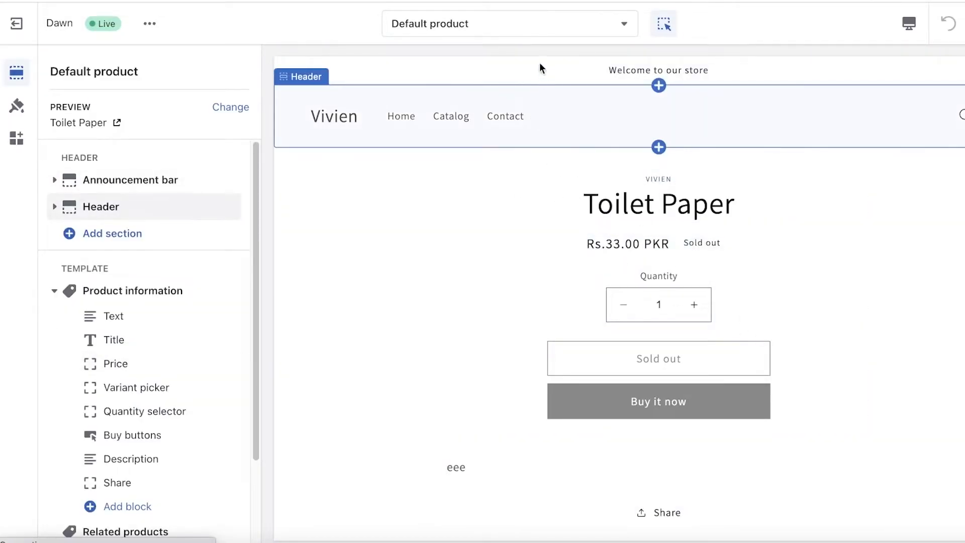
- Create a new product template named paper-roll
click(498, 27)
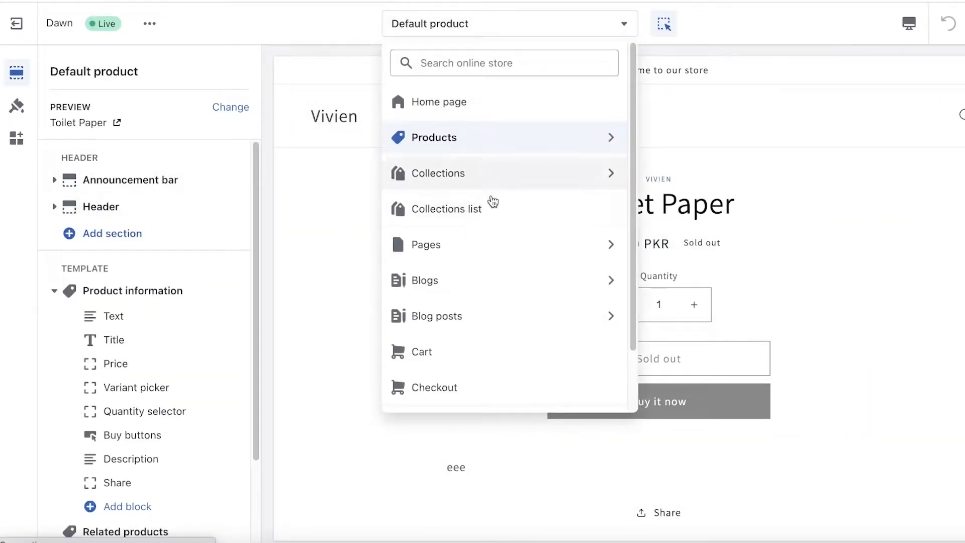
scroll(476, 278, down, 1)
scroll(479, 279, up, 1)
click(616, 139)
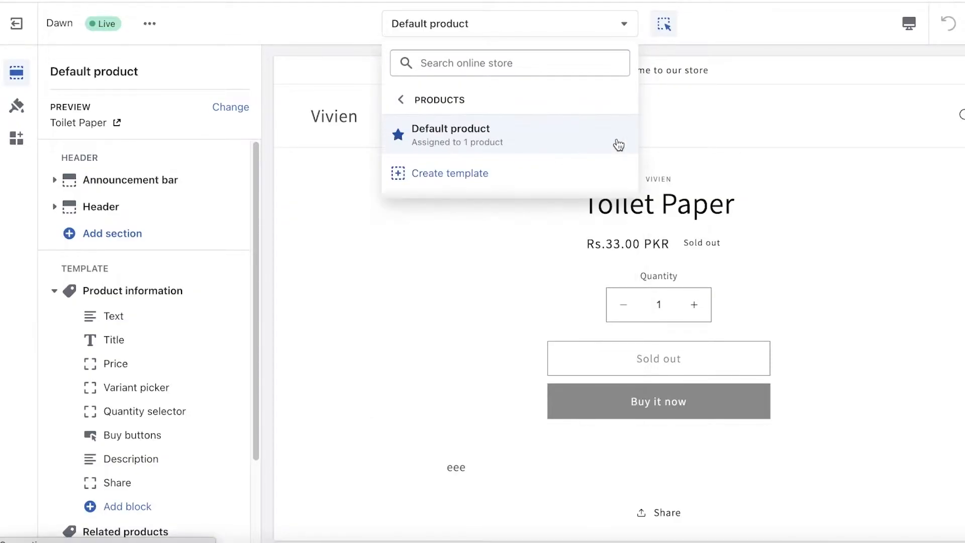
click(422, 130)
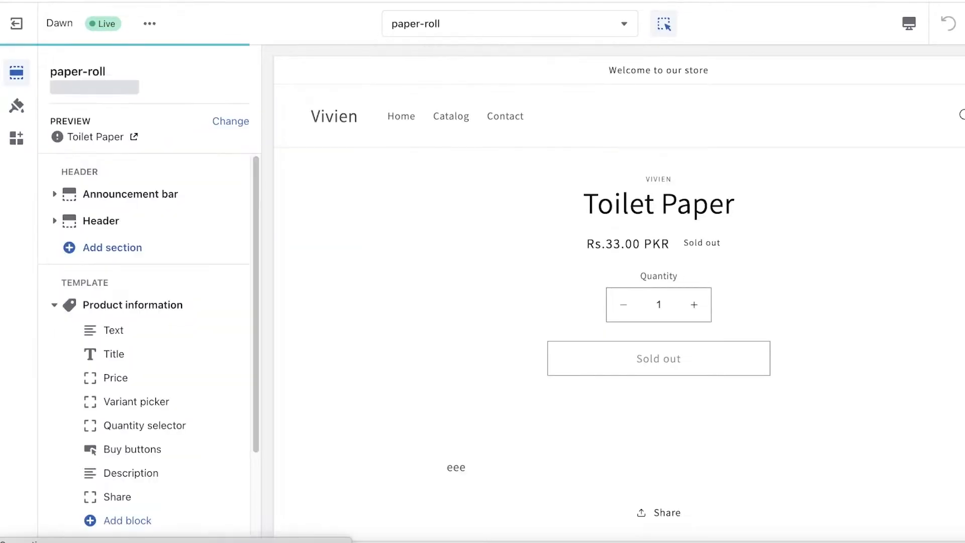
- Switch the theme editor back to the Default product template and look over its preview
click(466, 30)
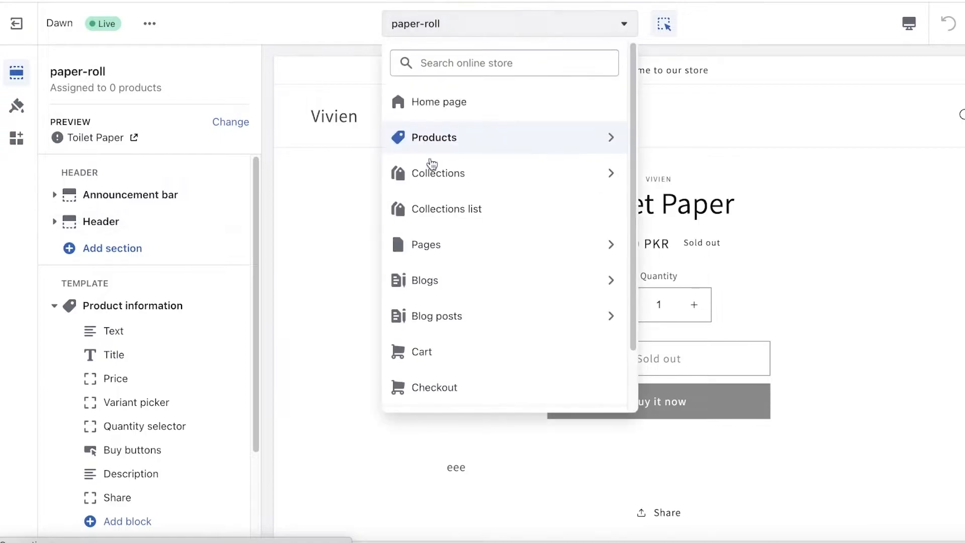
click(468, 140)
click(442, 103)
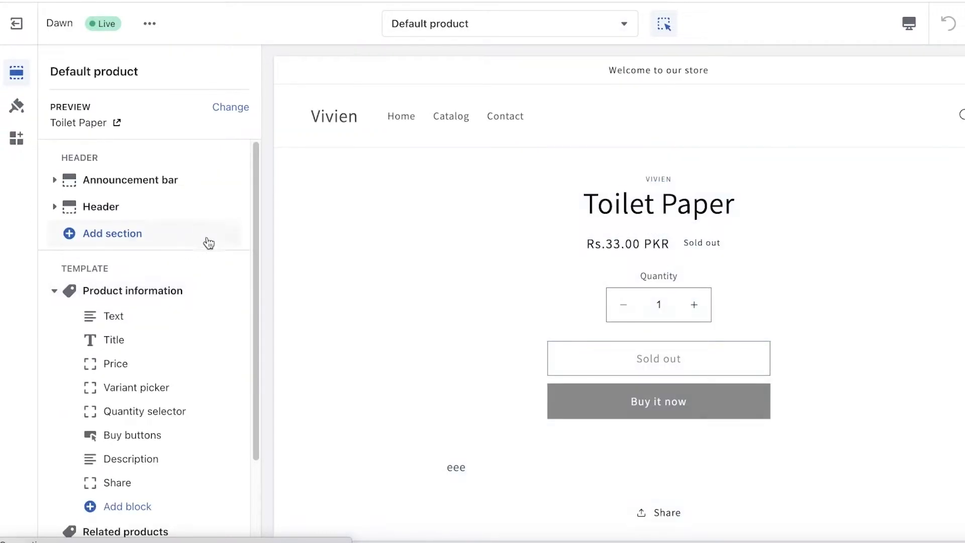
scroll(393, 269, down, 2)
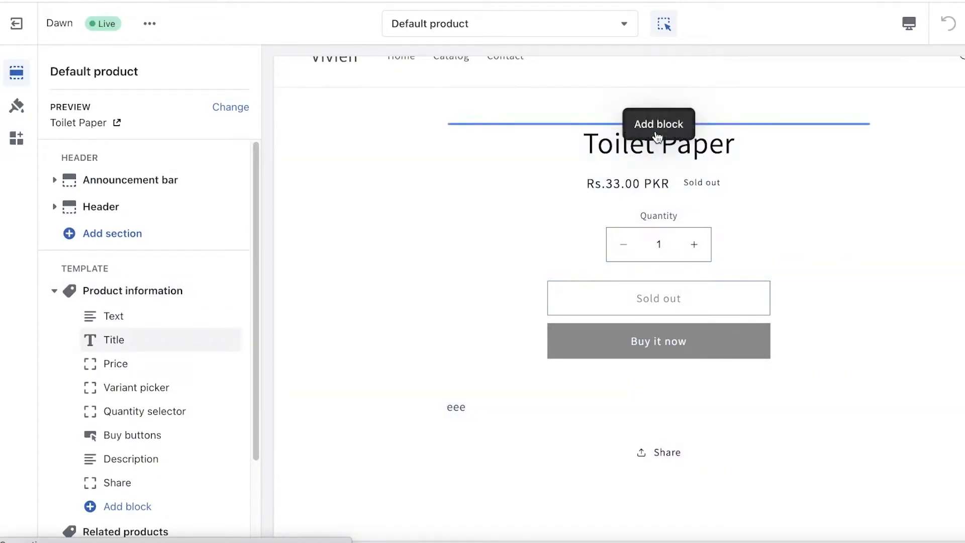
- Open the settings of the Product information section in the Default product template
click(547, 31)
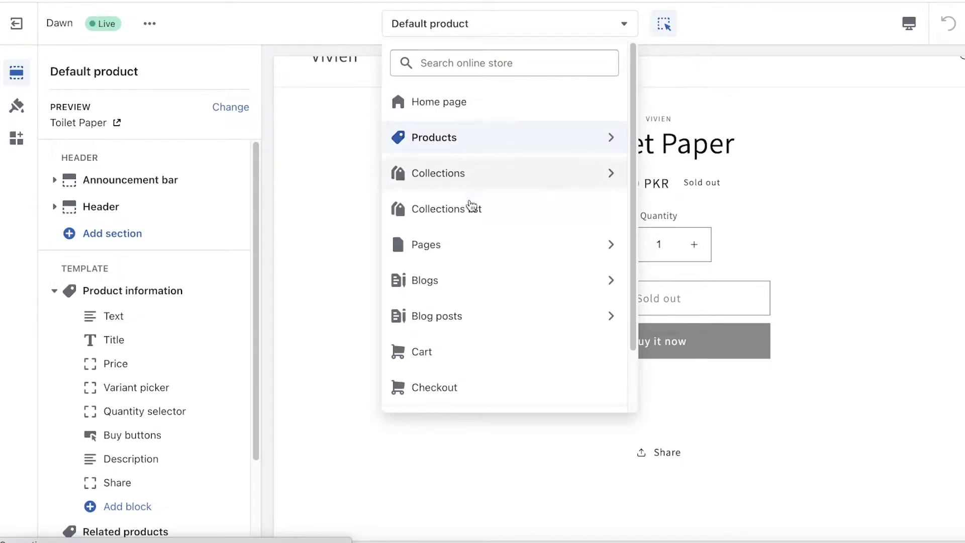
click(956, 232)
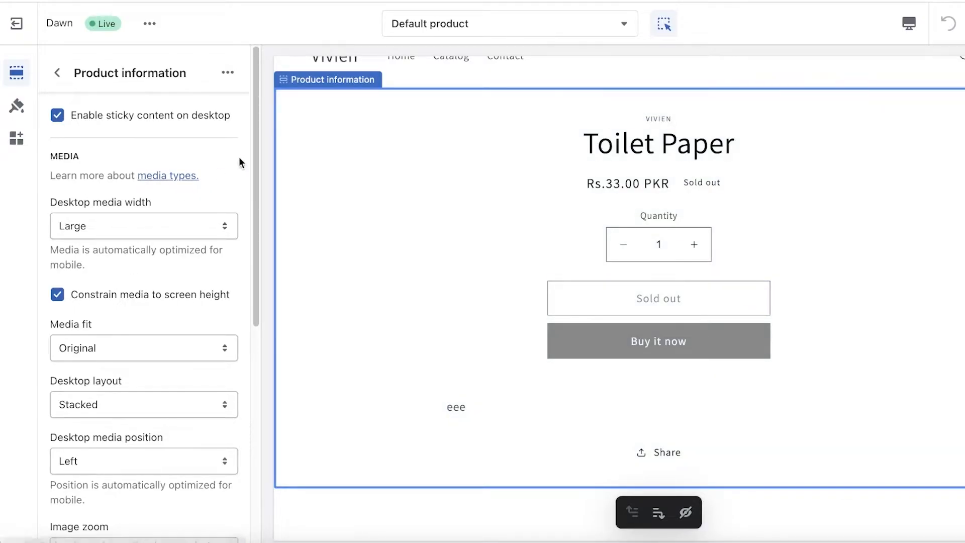
scroll(318, 113, up, 1)
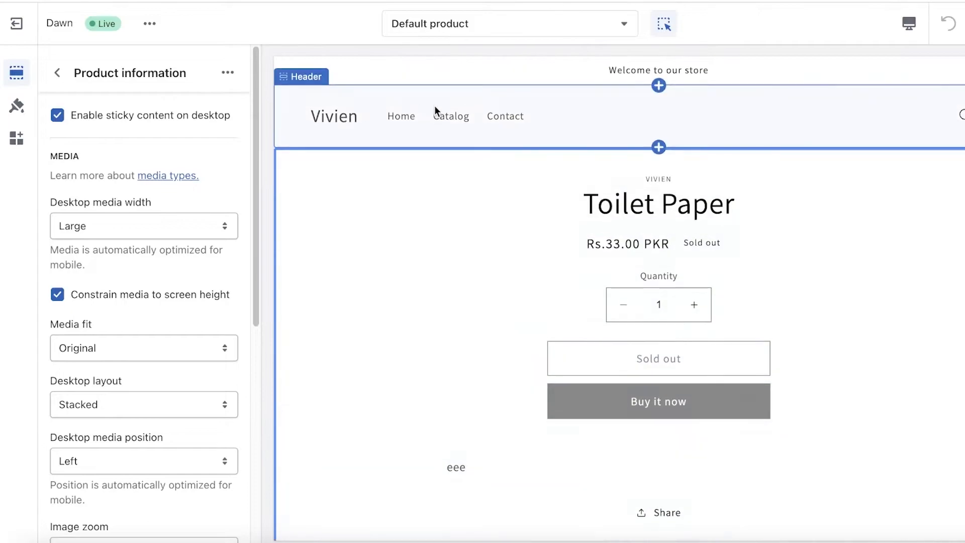
- Switch the theme editor to the paper-roll product template and look over its sections and blocks
click(547, 26)
click(447, 139)
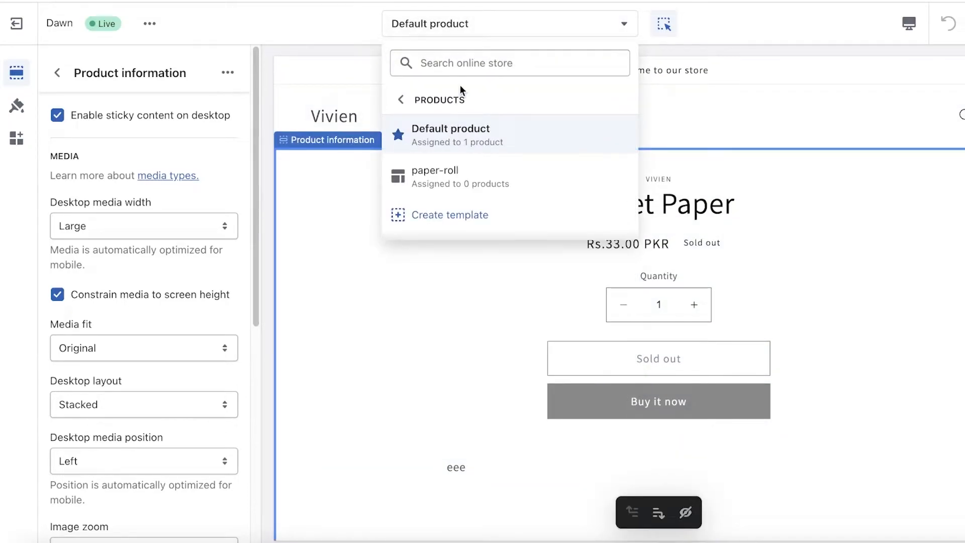
click(426, 161)
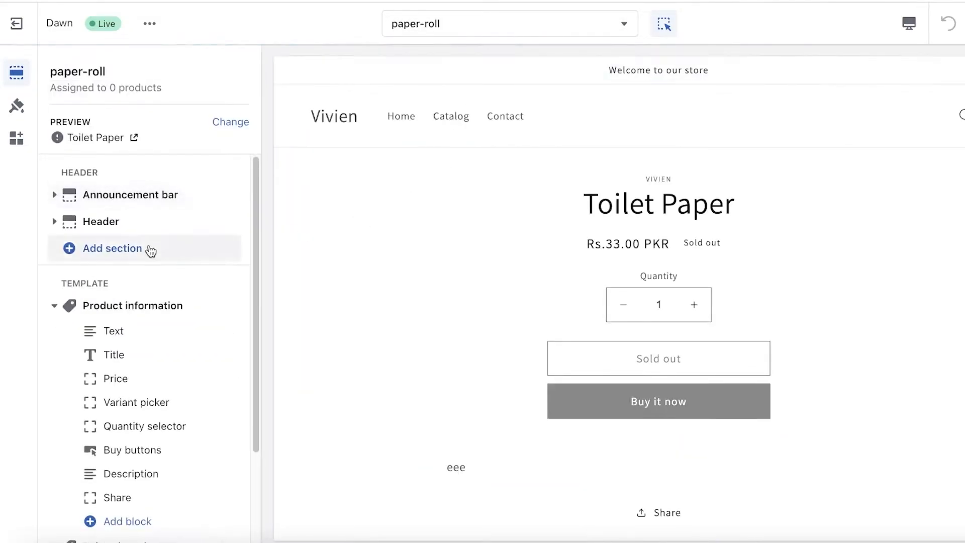
scroll(166, 261, down, 3)
scroll(126, 188, up, 3)
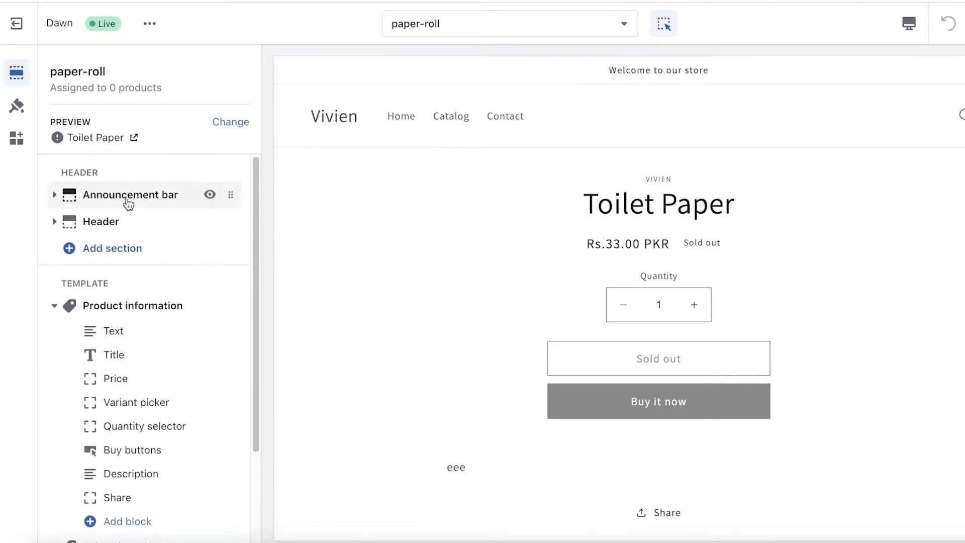
scroll(122, 291, down, 3)
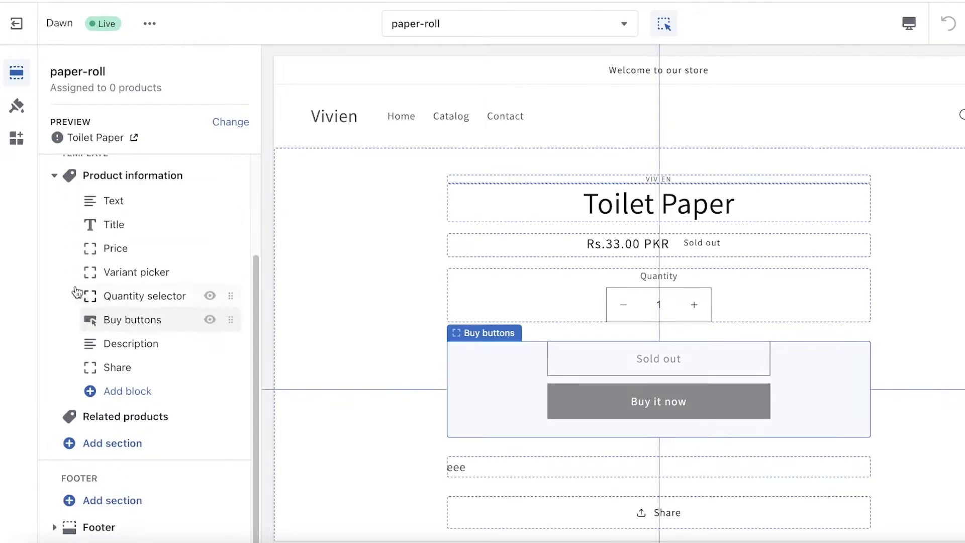
scroll(100, 261, up, 1)
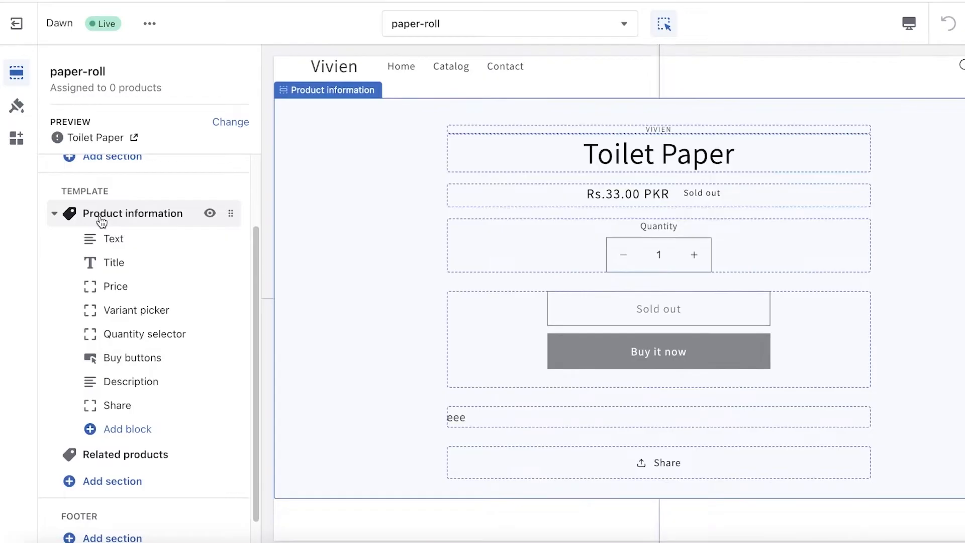
- Add a Text block to the Product information section and place it between the Price and Variant picker blocks
click(105, 428)
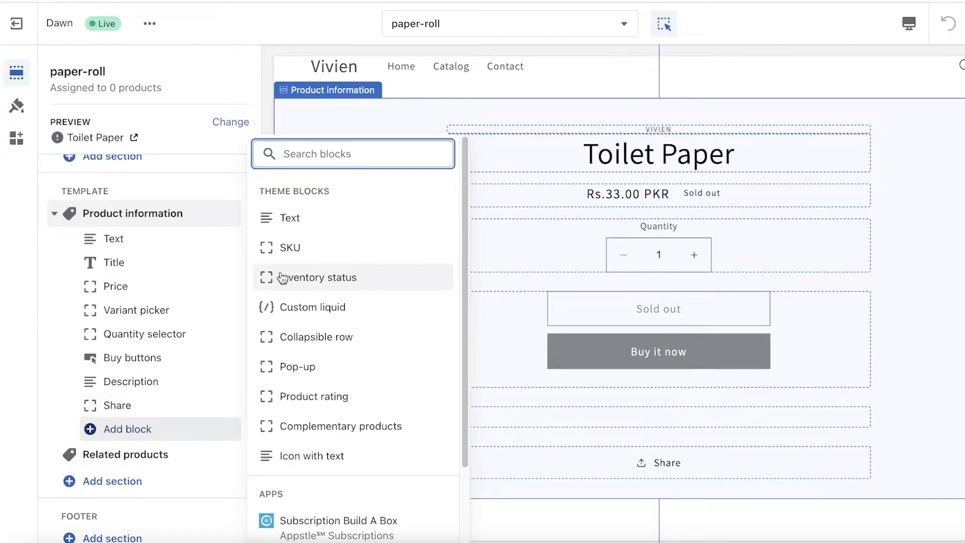
click(297, 227)
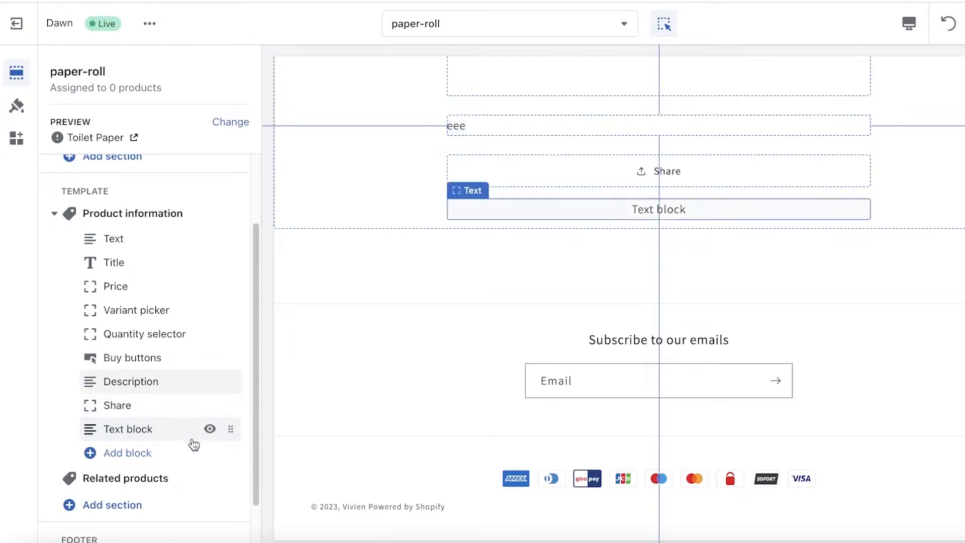
drag(231, 429, 224, 337)
drag(213, 302, 192, 311)
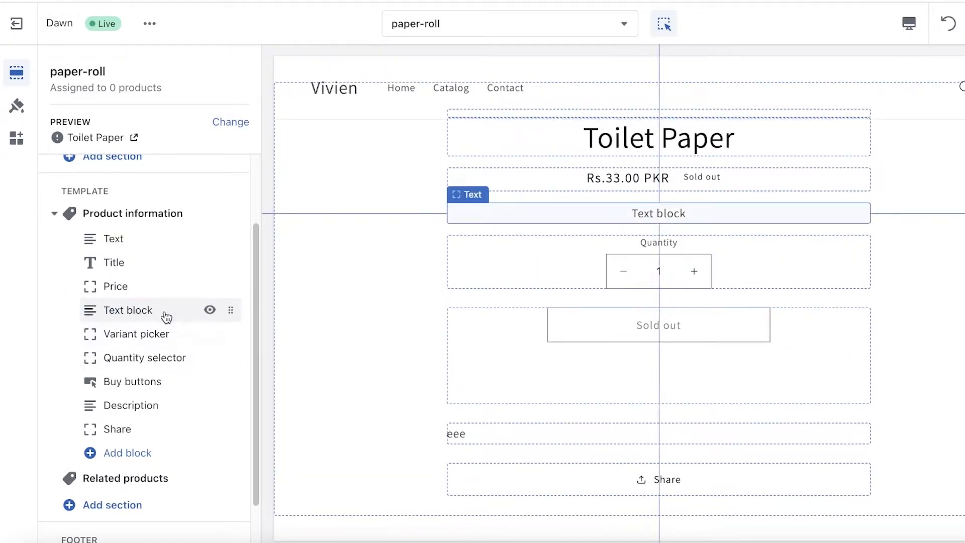
drag(232, 310, 230, 311)
- Open the new Text block's settings and go from its dynamic source options to adding a metafield
click(182, 315)
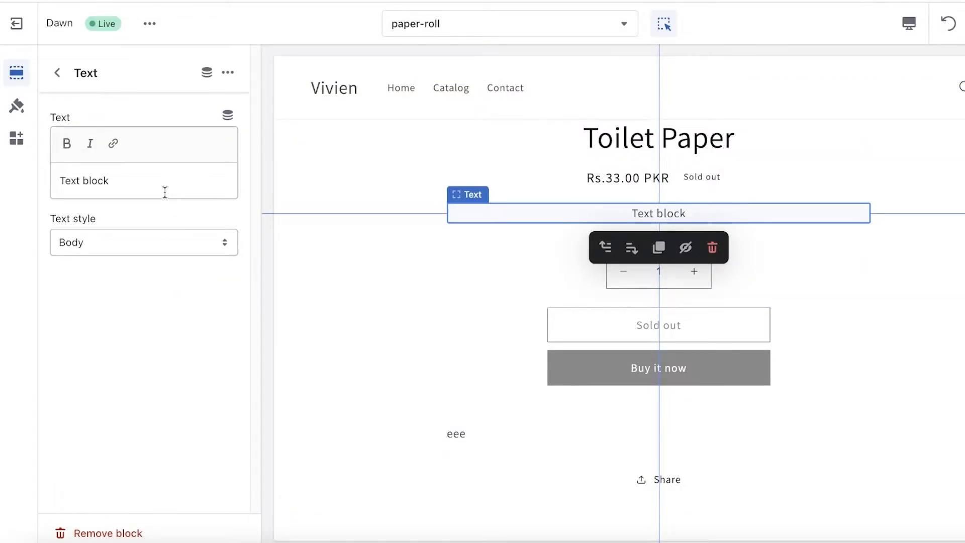
click(229, 118)
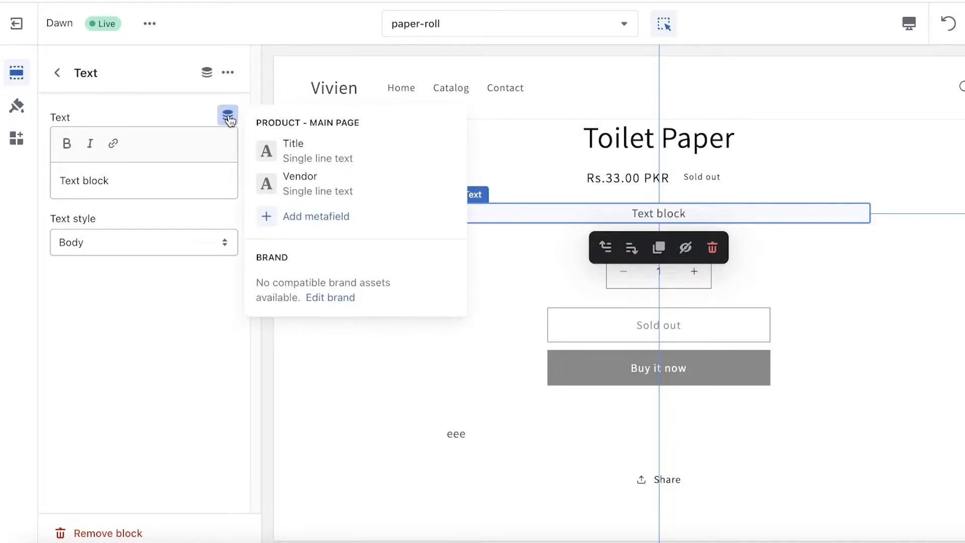
click(284, 220)
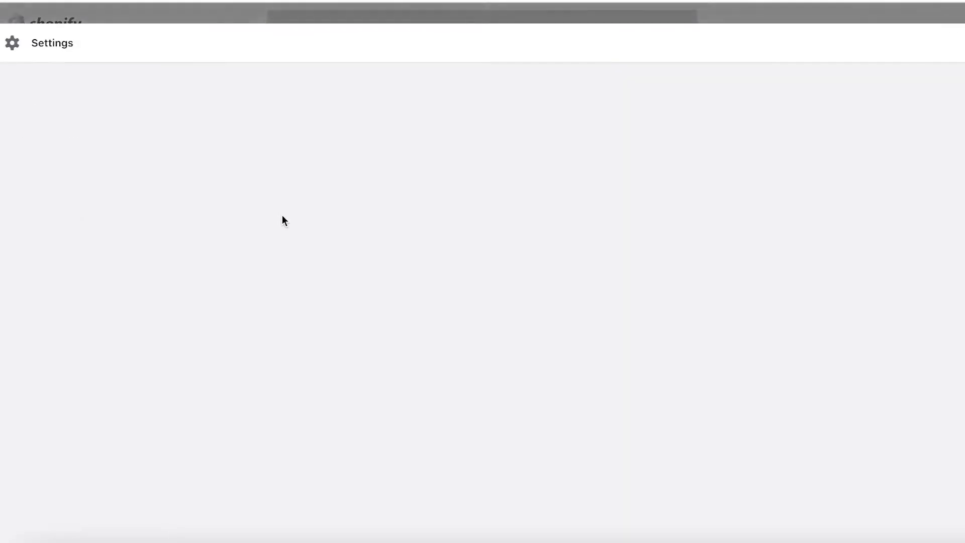
- Look over the metafield and metaobject categories in the Custom data settings and check the product metafield definitions
scroll(348, 173, down, 1)
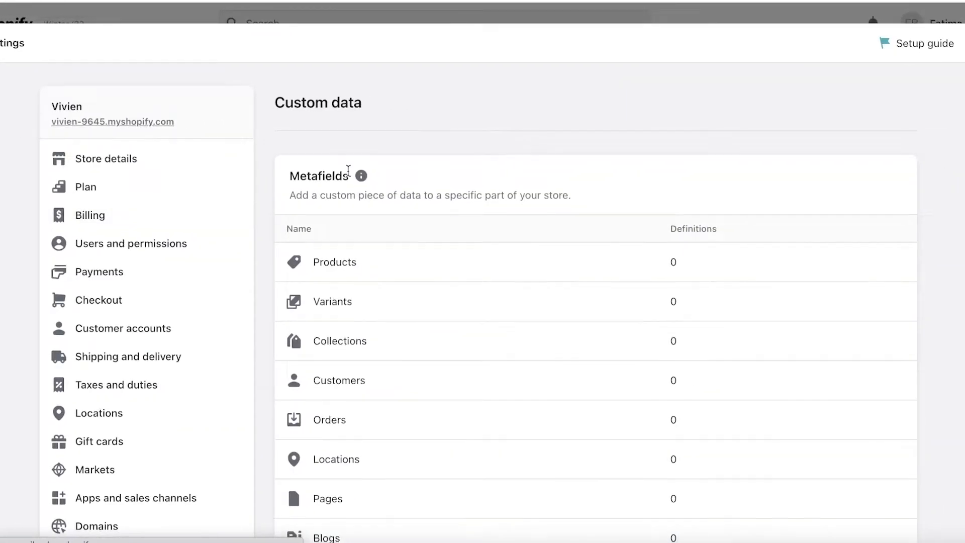
scroll(429, 238, down, 6)
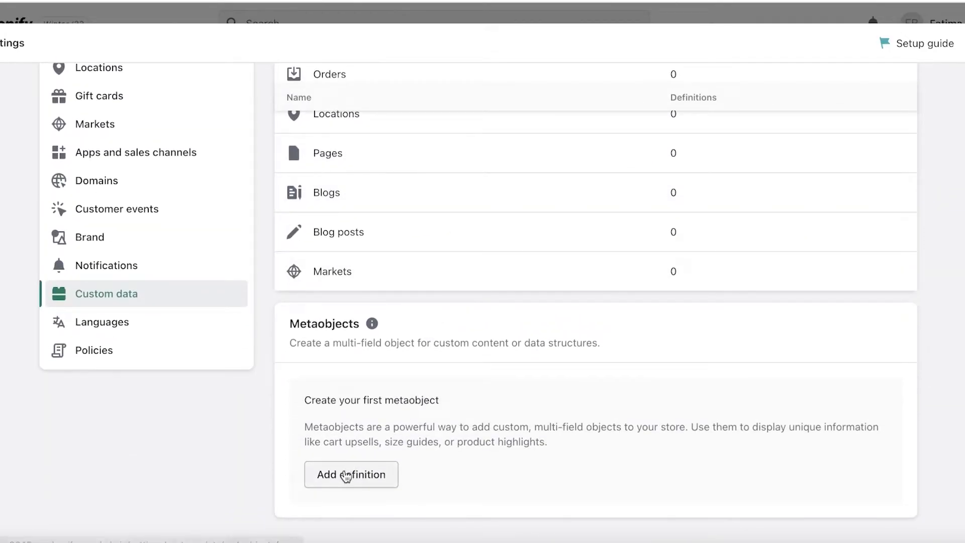
scroll(438, 273, up, 7)
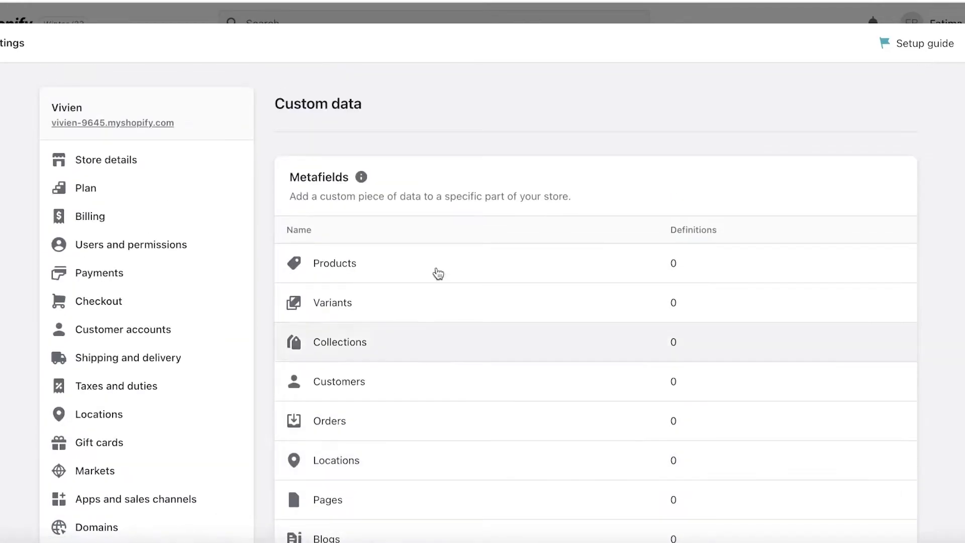
click(457, 245)
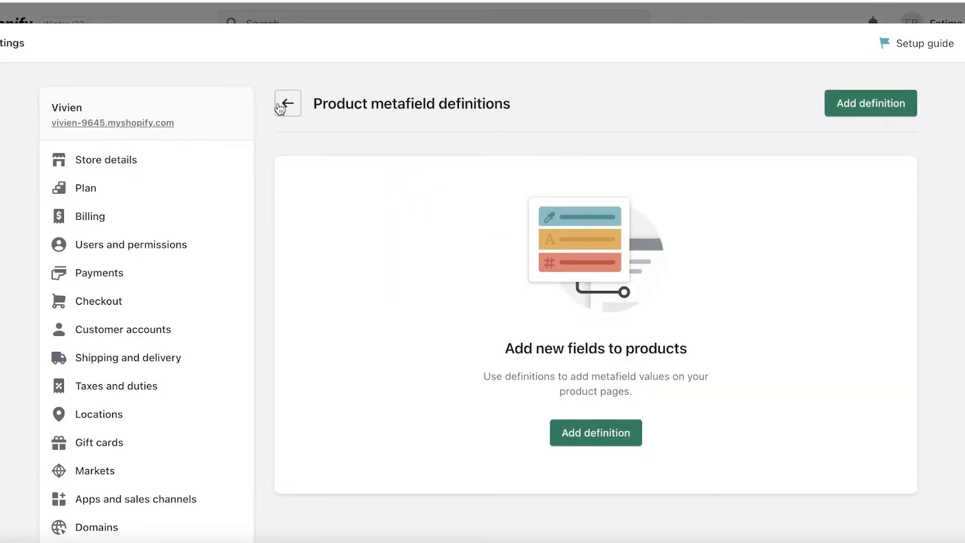
click(288, 104)
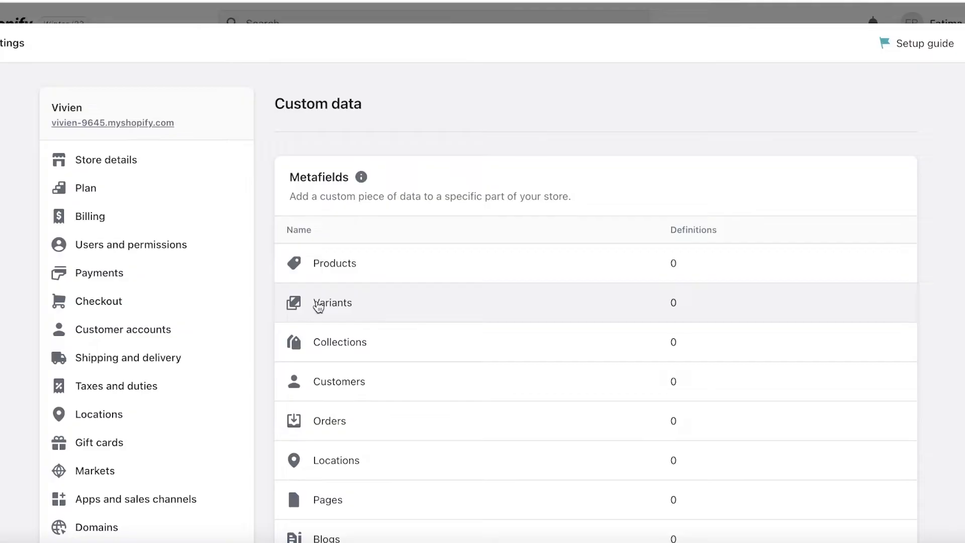
- Start a variant metafield definition named Diameter with the namespace and key 10cm.20cm
click(319, 305)
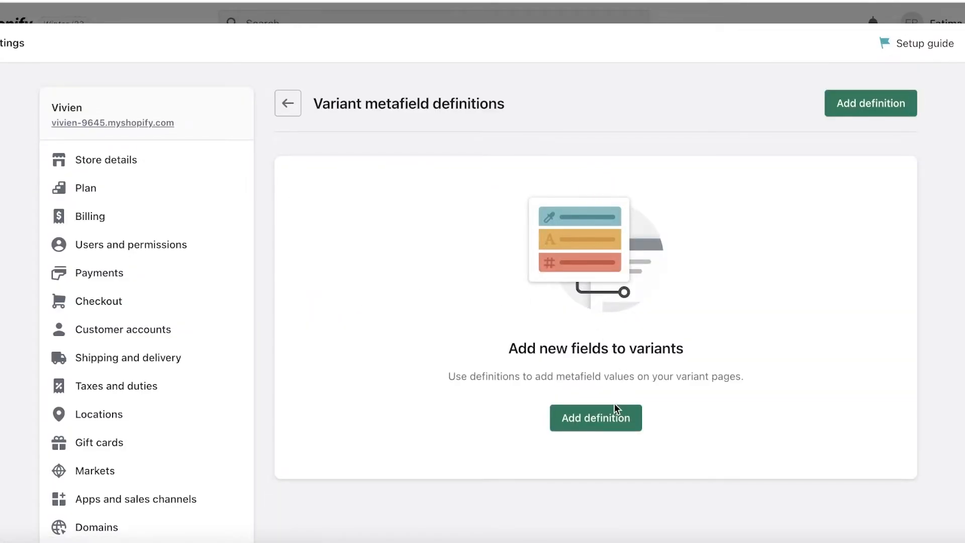
click(616, 408)
click(494, 196)
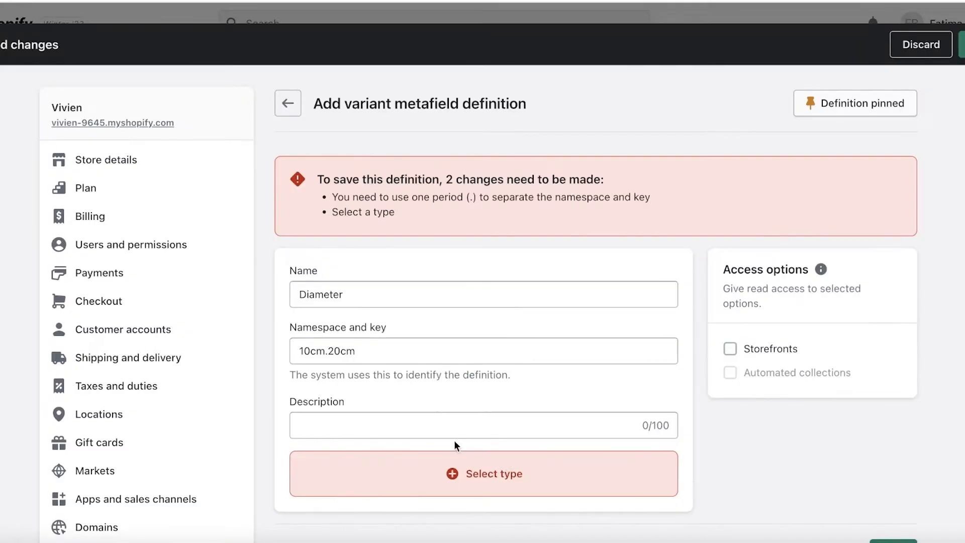
- Set the Diameter definition's type to Product variant, accepting a list of product variants
scroll(534, 472, down, 3)
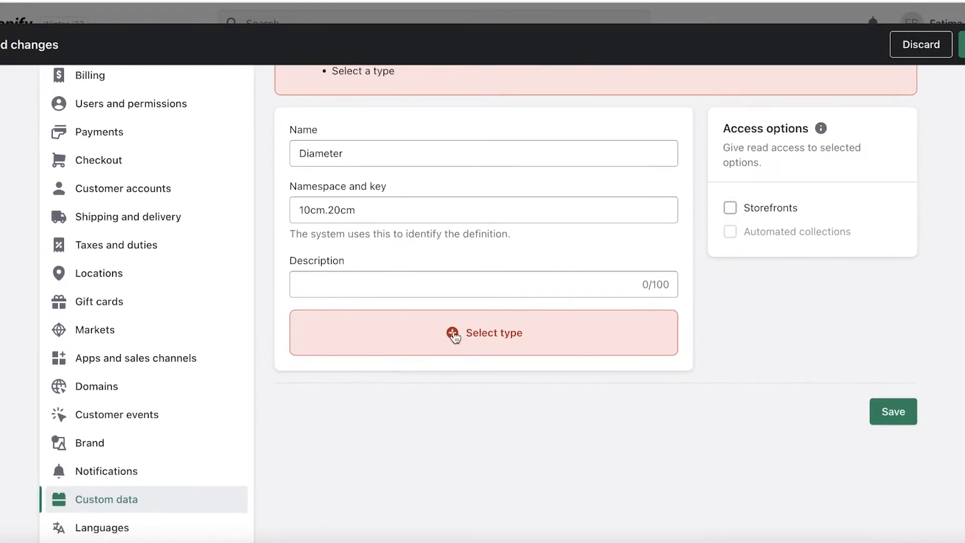
click(452, 333)
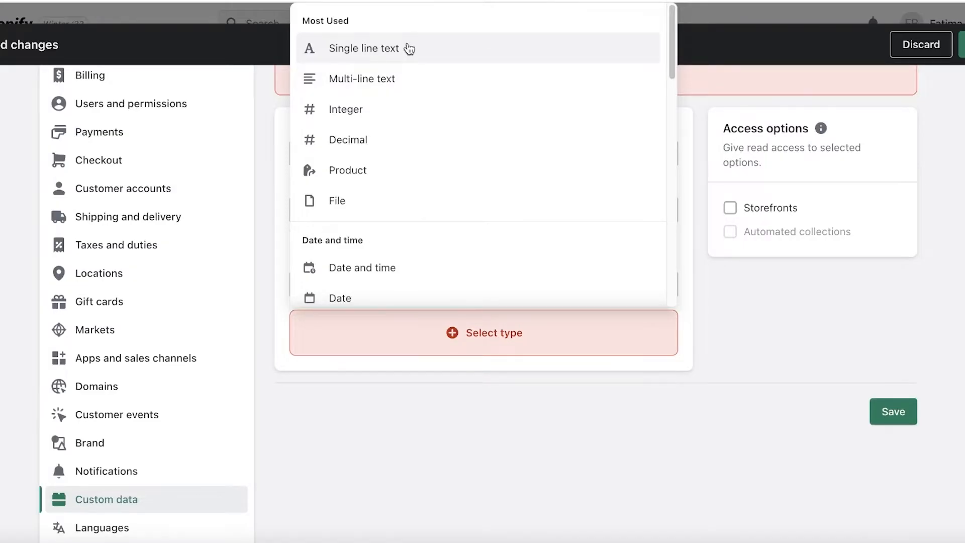
click(368, 171)
click(645, 343)
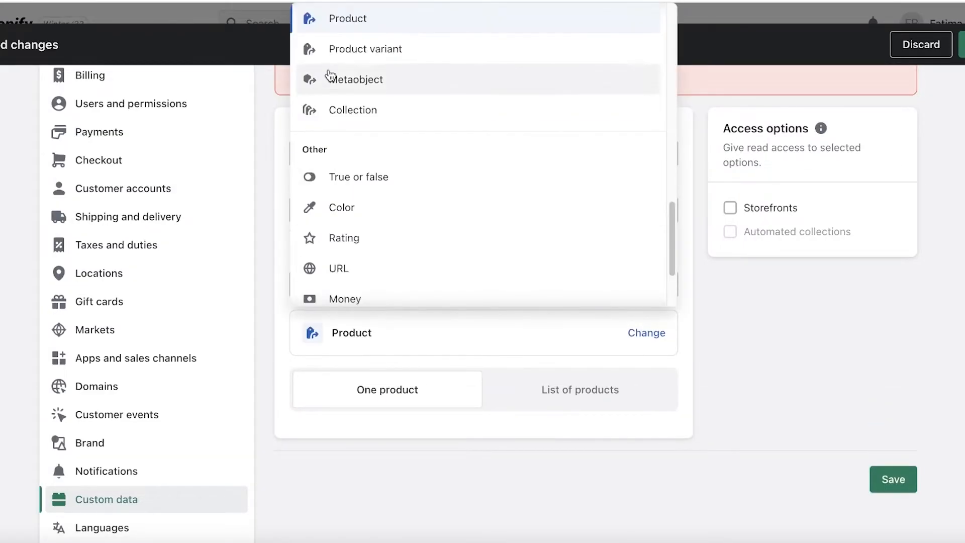
click(345, 56)
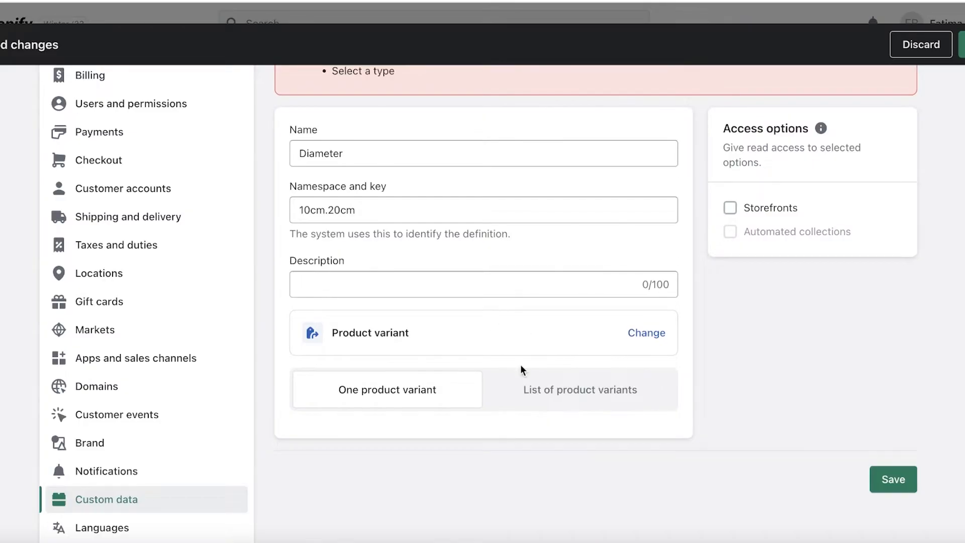
click(575, 397)
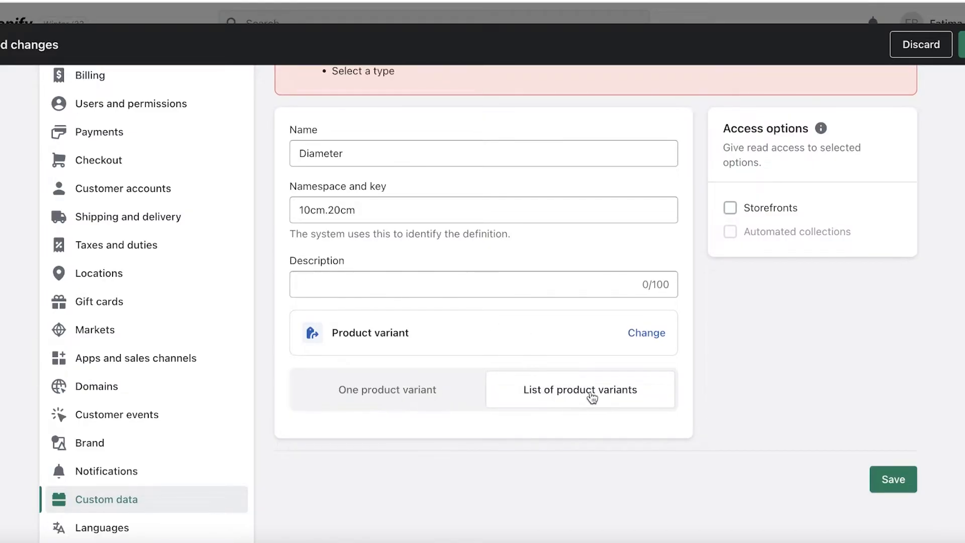
- Set the namespace and key to 10cm.20cm-30cm and save the definition with Storefronts access enabled
click(378, 221)
text(,30cm)
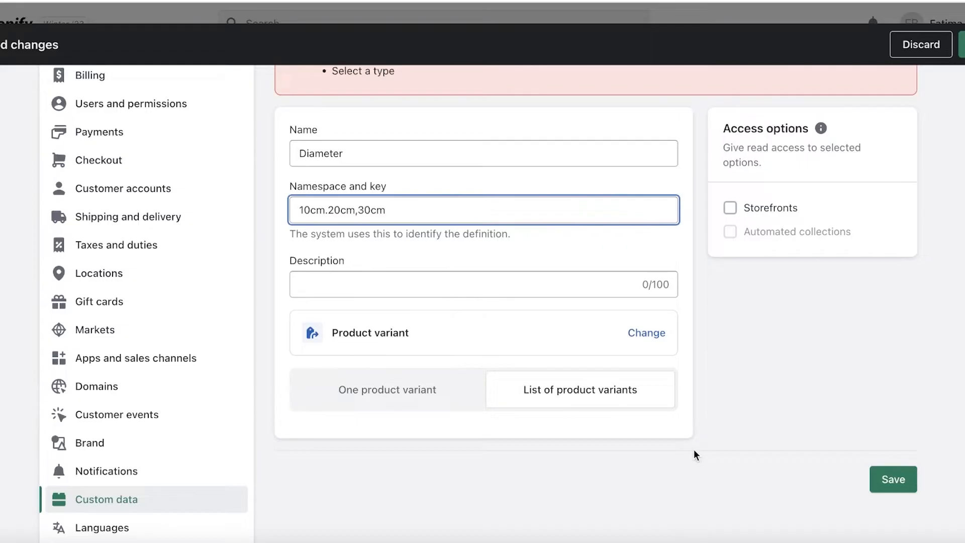
click(695, 455)
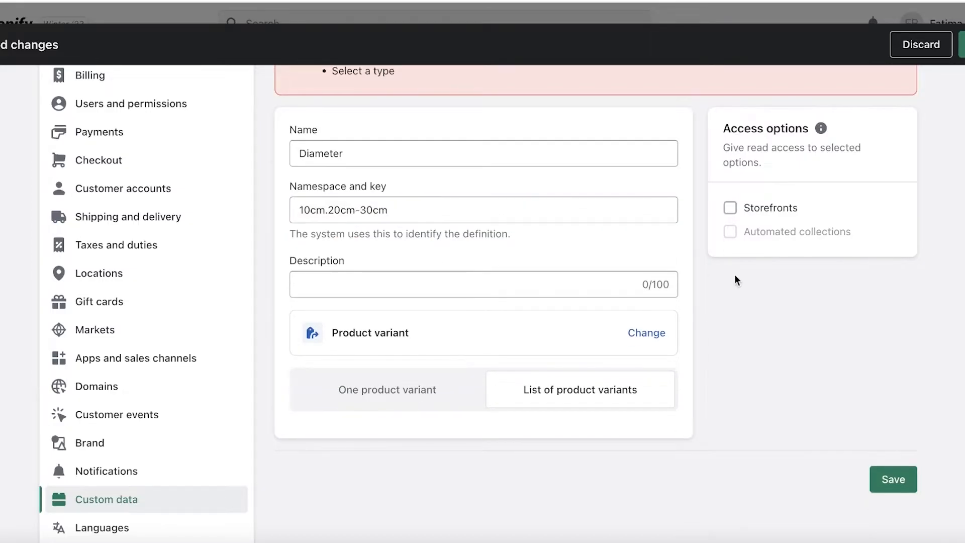
scroll(736, 278, up, 1)
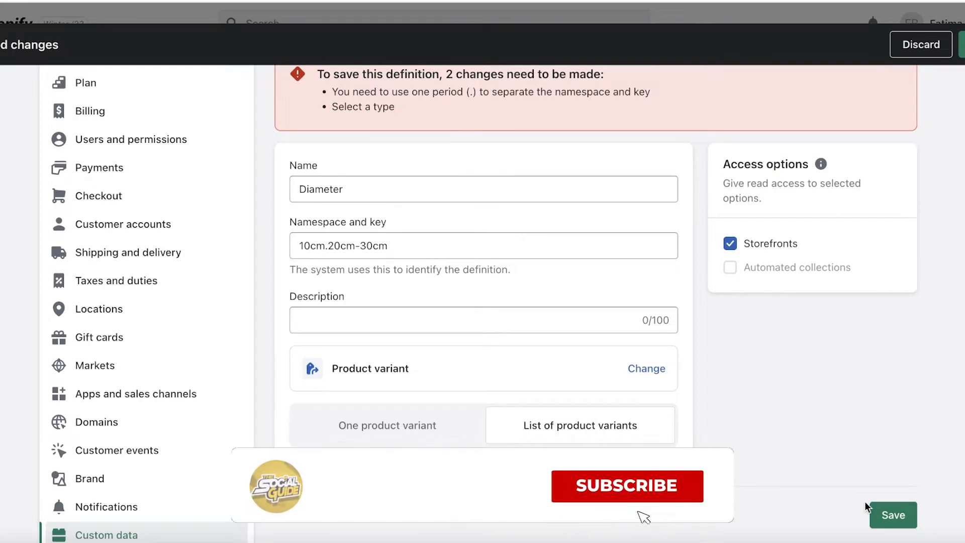
click(893, 514)
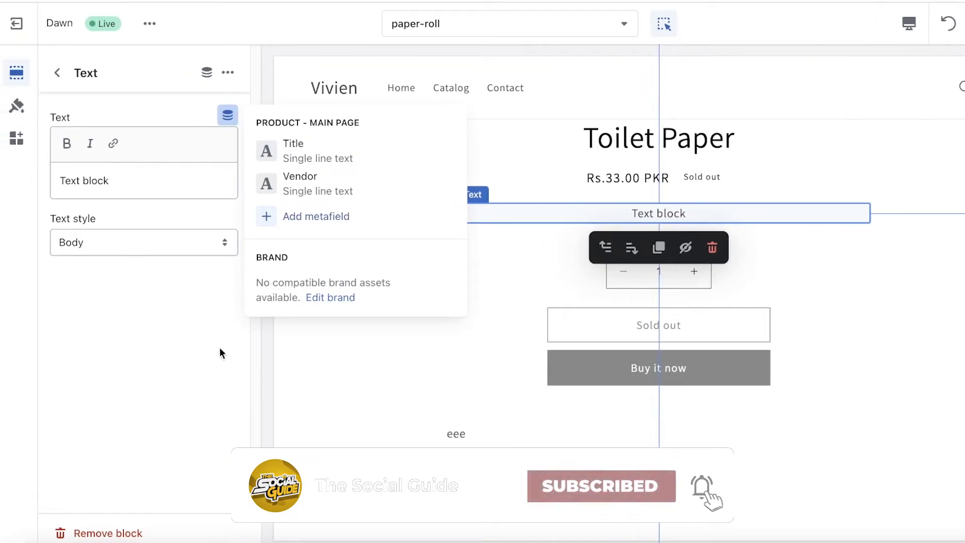
- Reopen the saved Diameter variant metafield definition and review its fields, type and access options
click(276, 221)
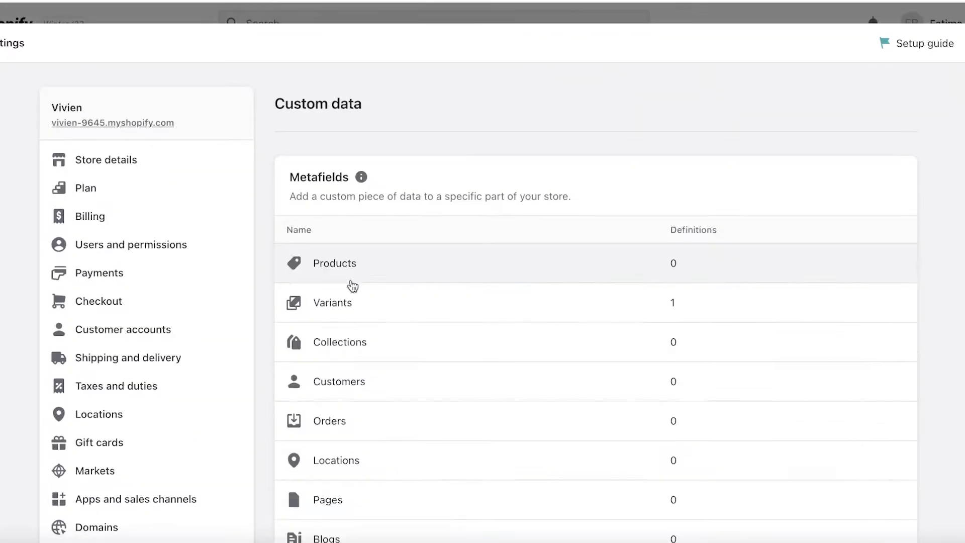
click(348, 301)
click(397, 253)
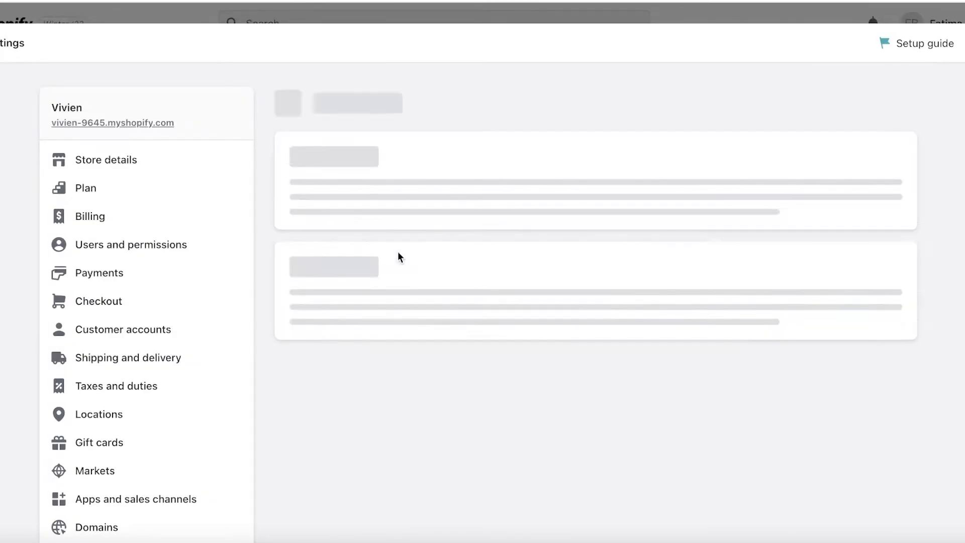
scroll(419, 348, down, 1)
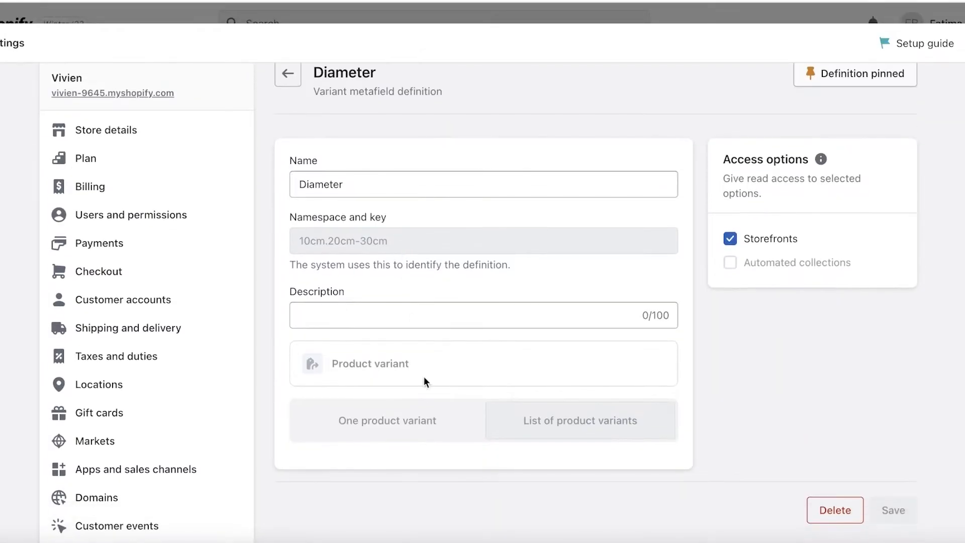
scroll(583, 411, down, 3)
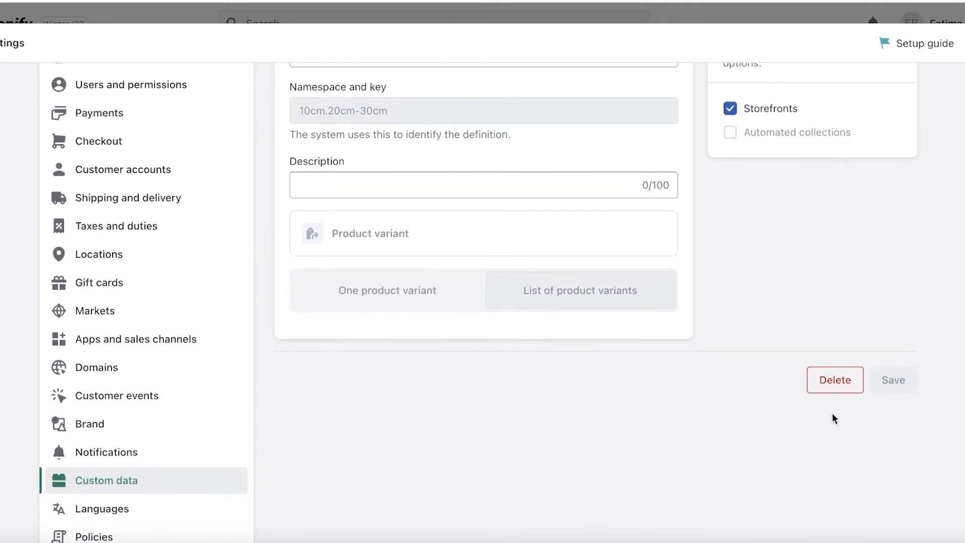
scroll(419, 255, up, 1)
click(381, 211)
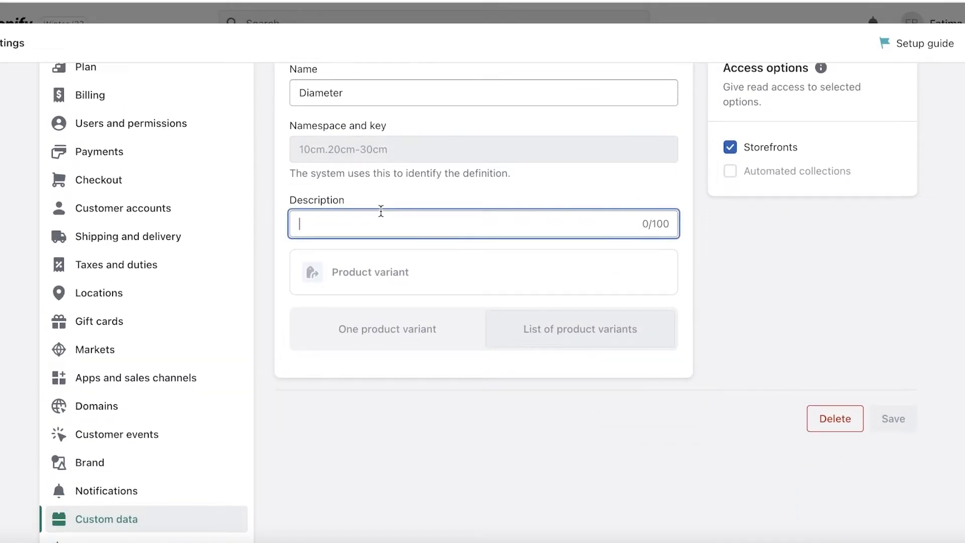
text(A)
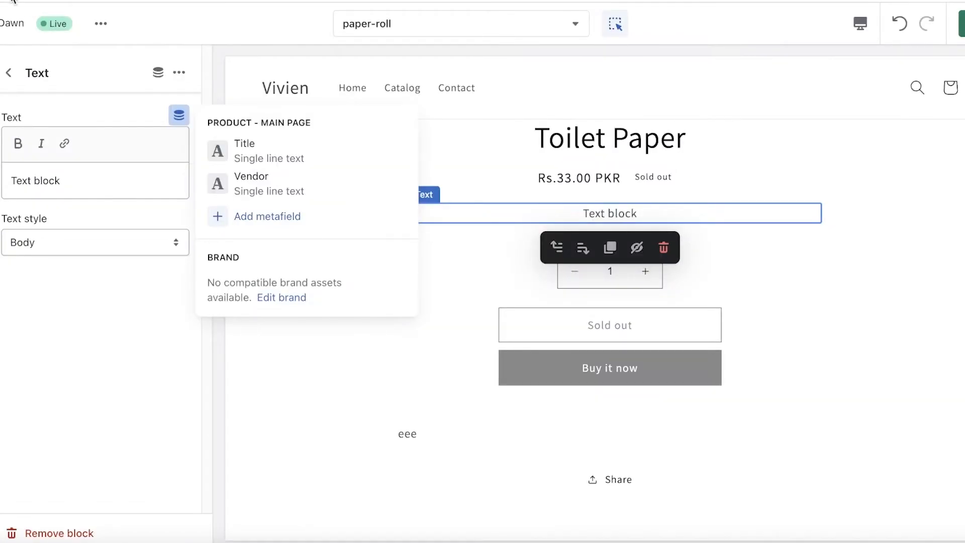
- Try Vendor and Title as the dynamic source in the text block, and remove the inserted source
click(12, 0)
click(528, 195)
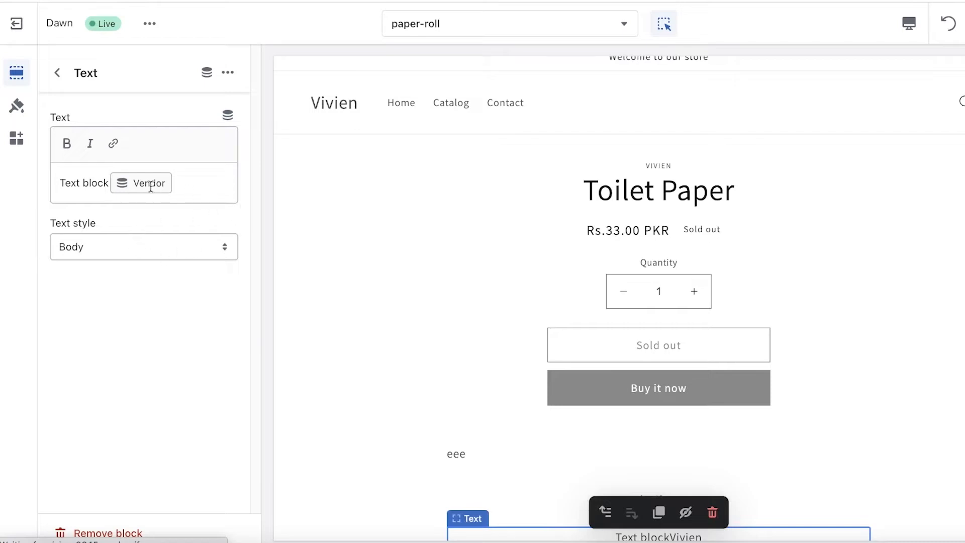
click(146, 185)
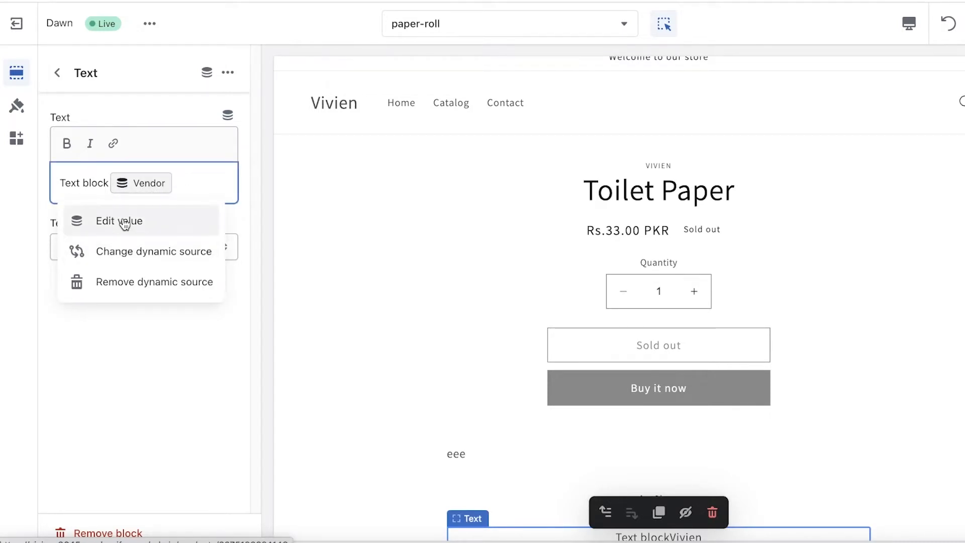
click(121, 257)
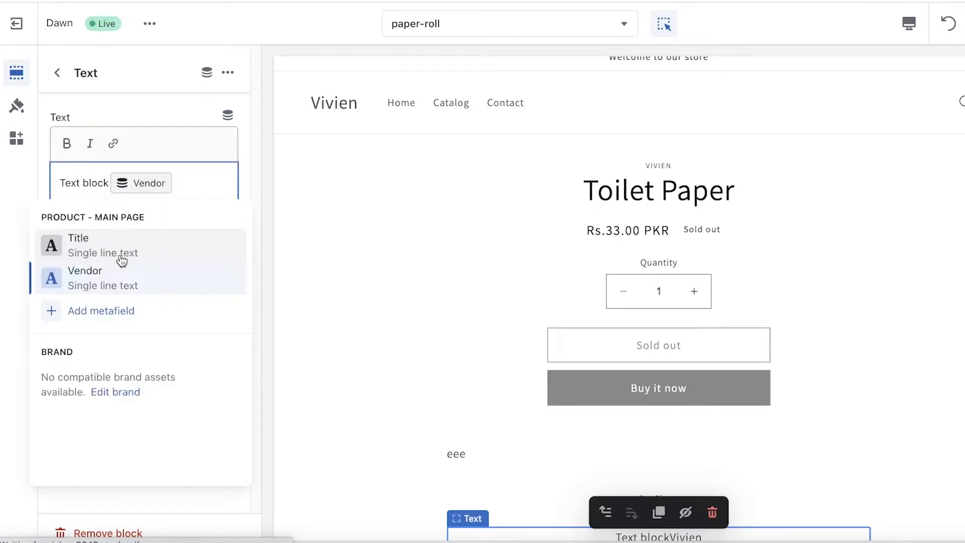
click(83, 247)
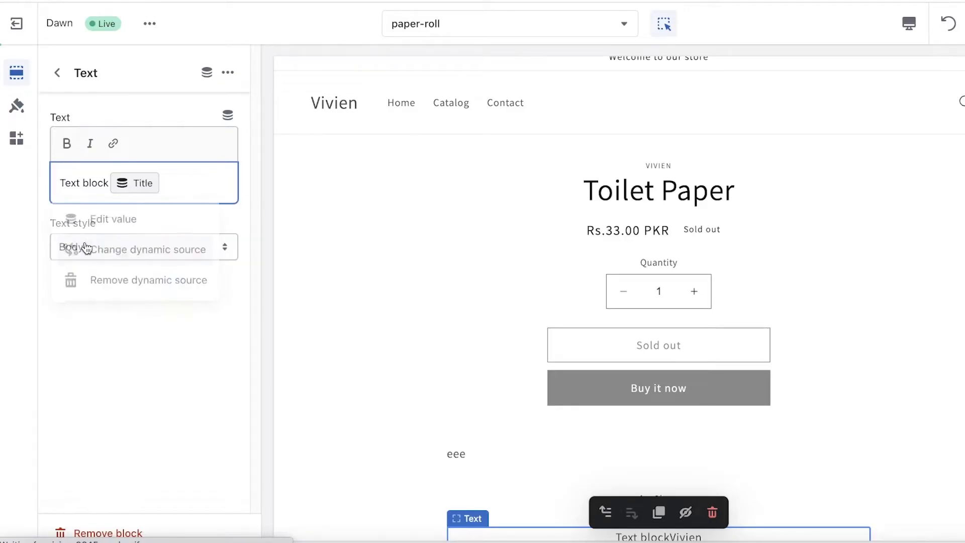
click(126, 190)
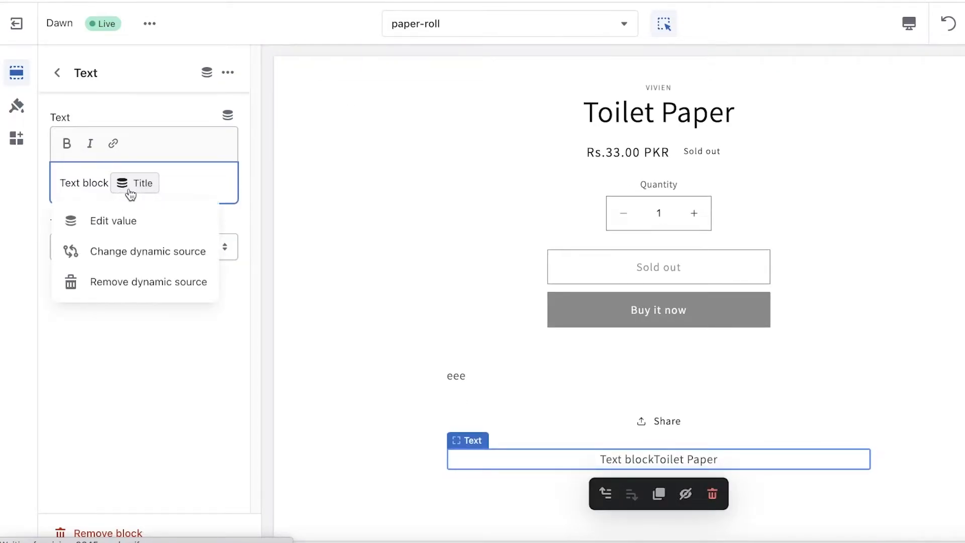
click(73, 279)
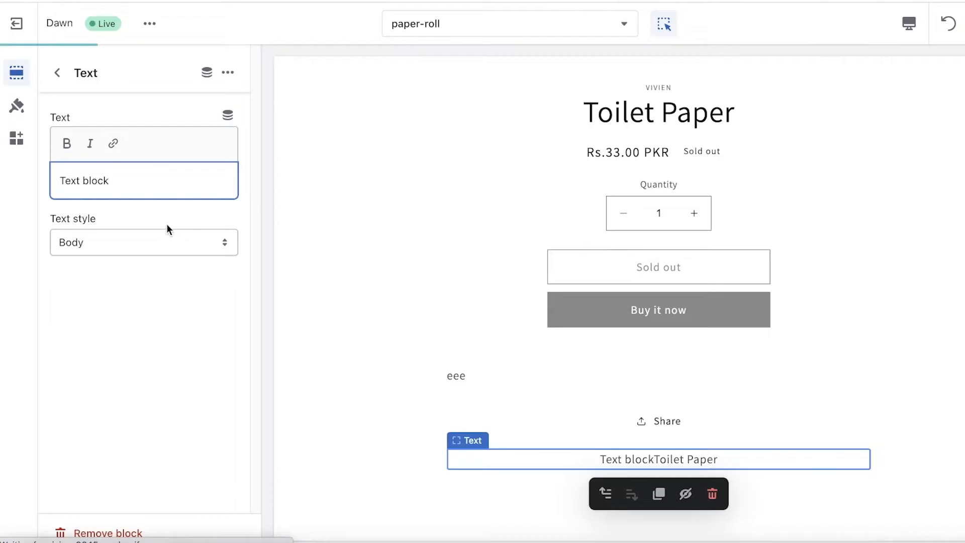
- Open the custom data settings through the text block's option to add a metafield and look over the metafield categories
click(135, 253)
click(168, 167)
click(234, 108)
click(271, 215)
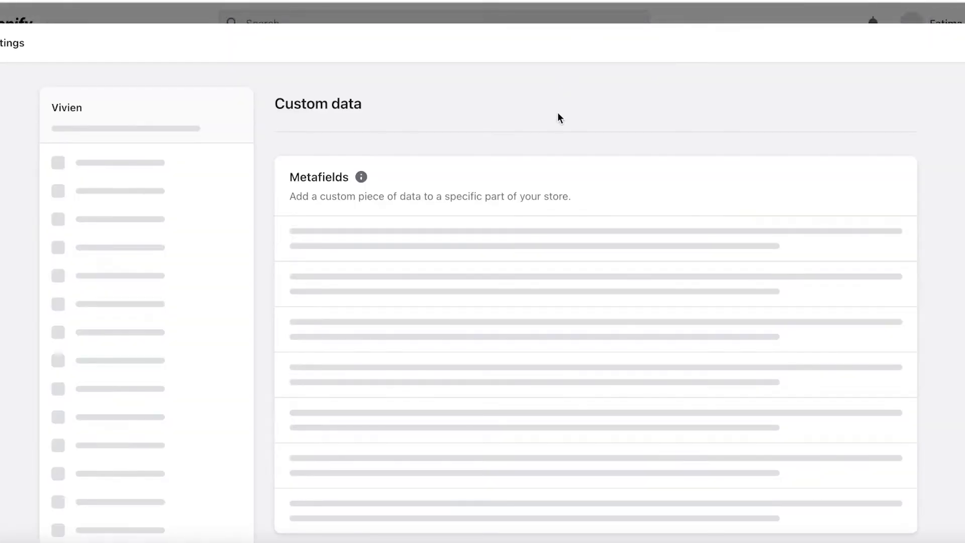
scroll(551, 120, down, 1)
scroll(550, 122, down, 6)
scroll(546, 129, up, 7)
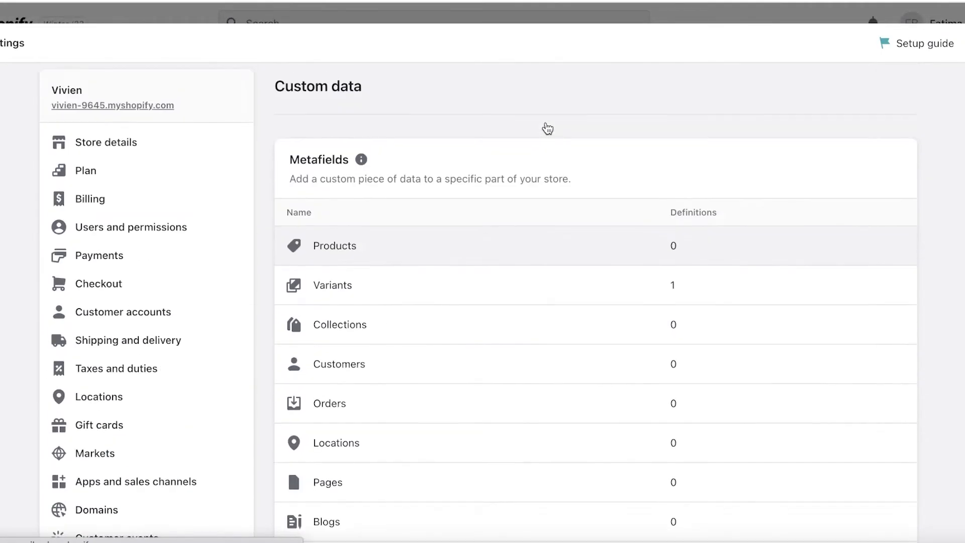
scroll(548, 129, down, 3)
scroll(416, 265, up, 3)
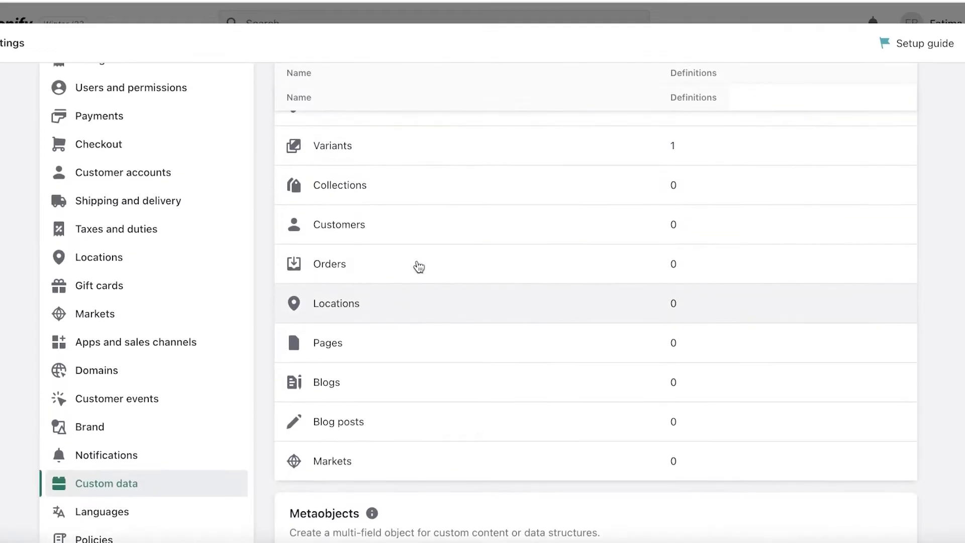
click(405, 261)
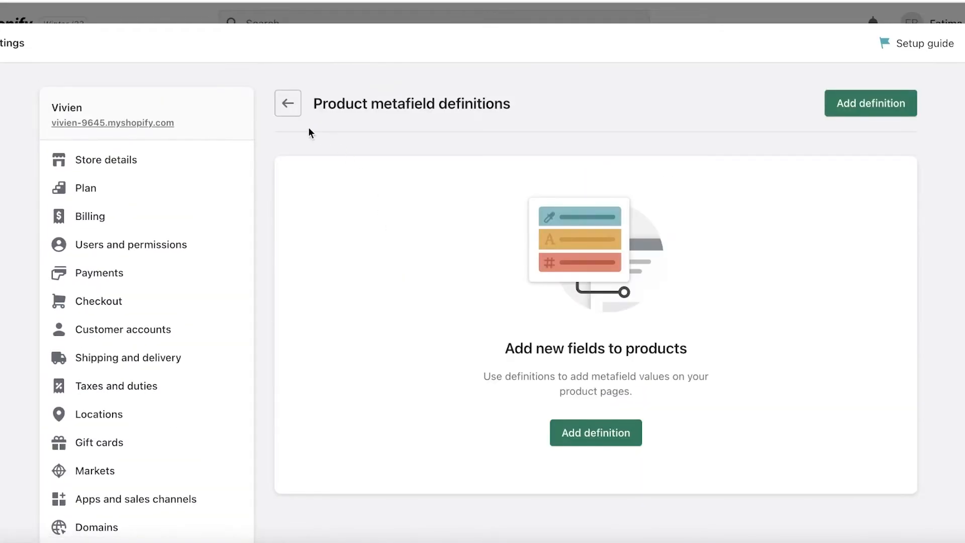
click(288, 103)
scroll(392, 295, down, 3)
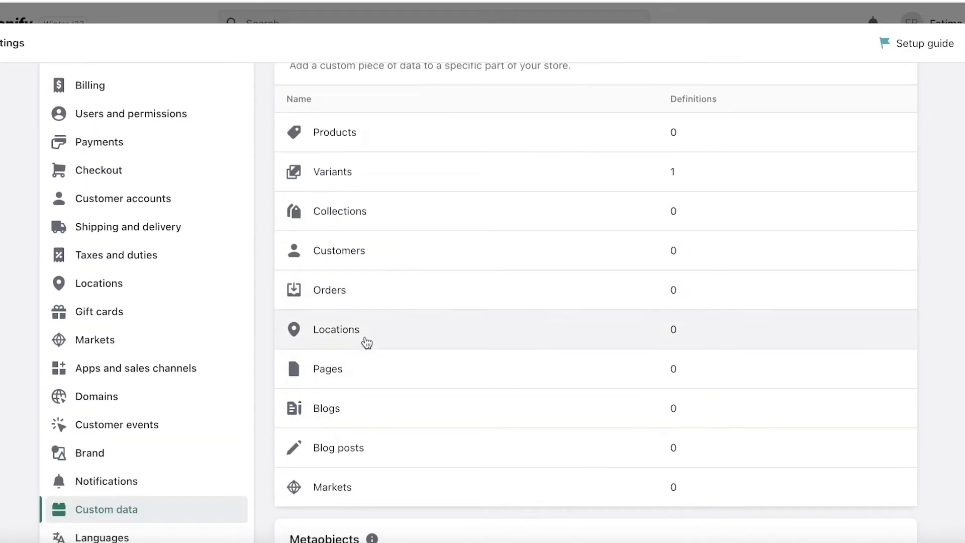
click(415, 143)
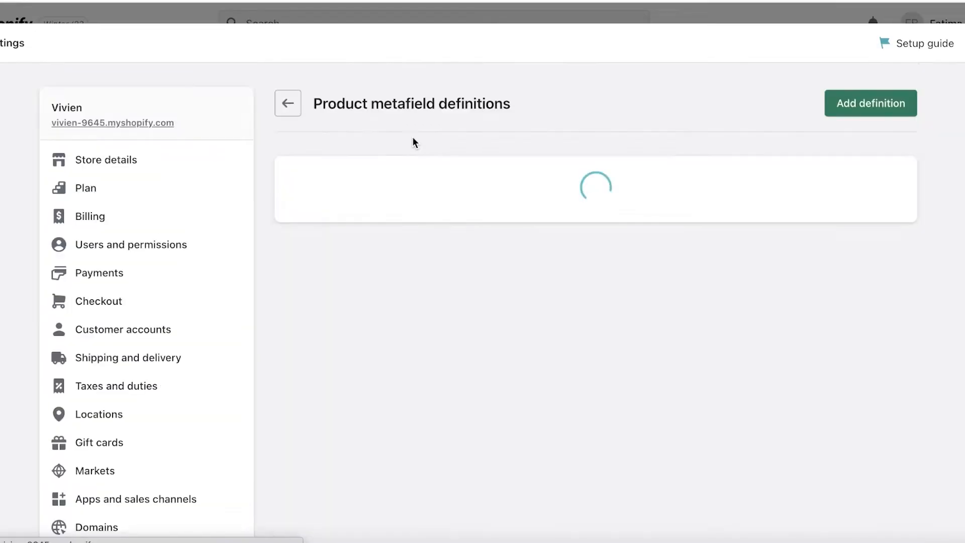
click(590, 432)
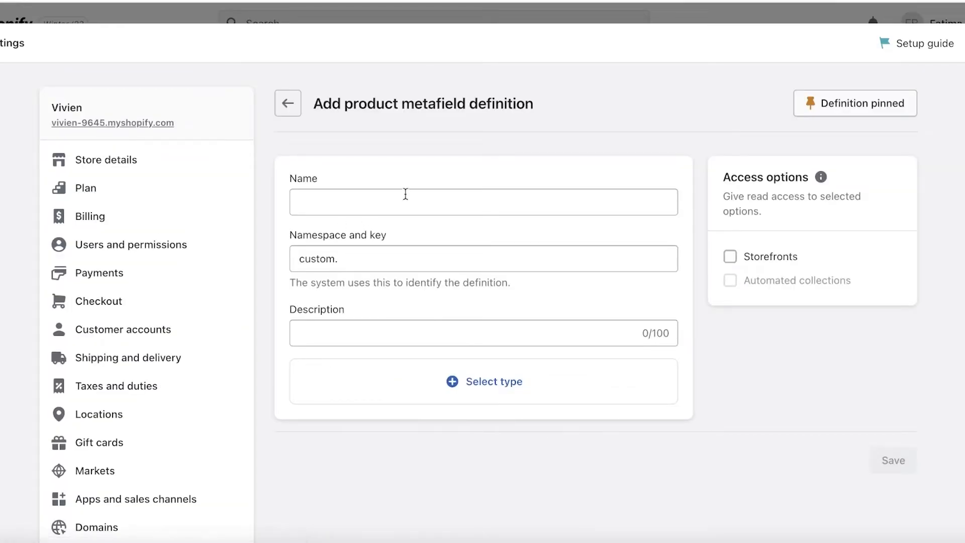
click(426, 202)
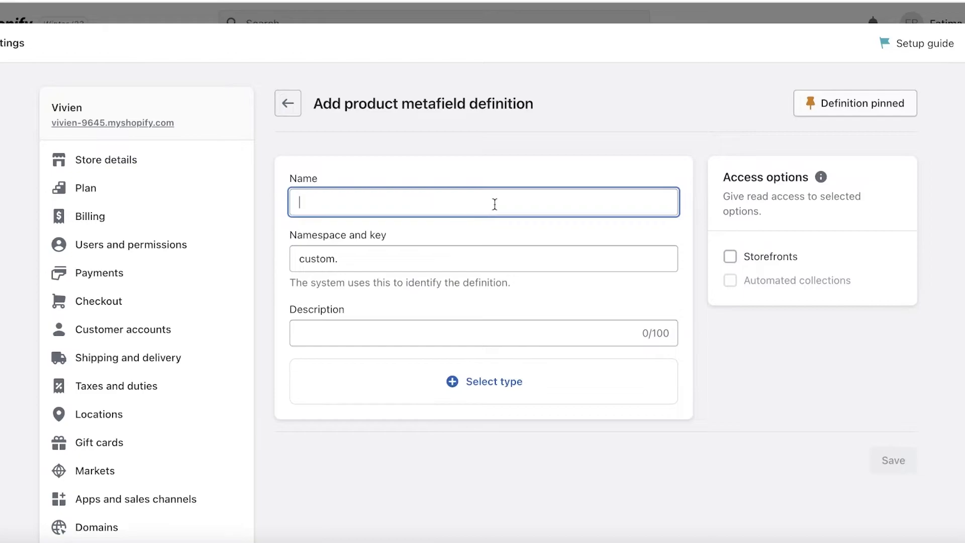
click(288, 103)
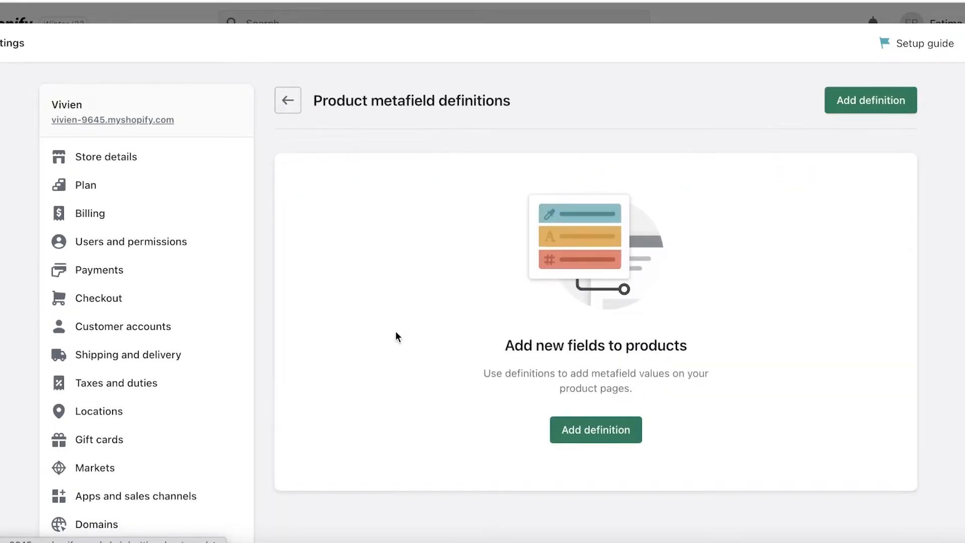
scroll(394, 321, down, 1)
click(289, 80)
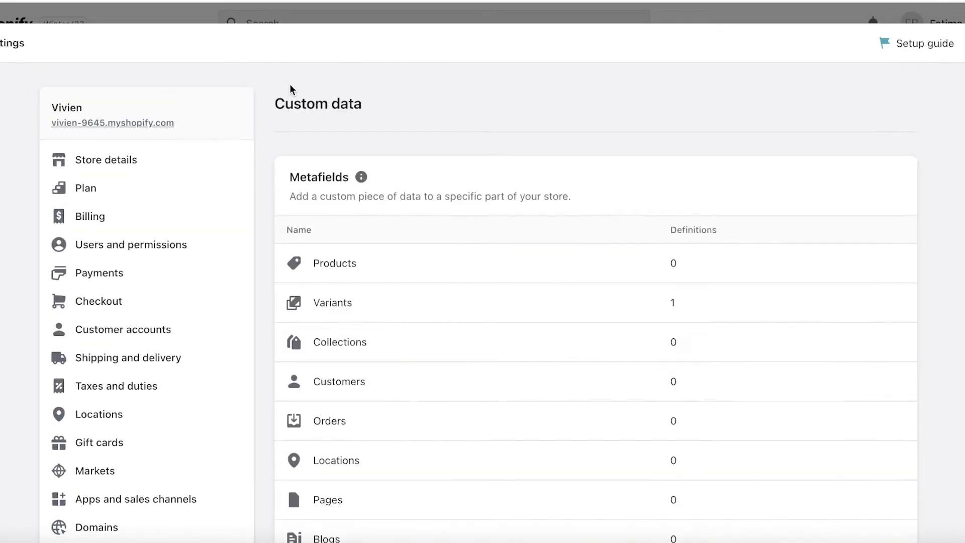
- Look through the metafield categories and the Metaobjects section of the custom data settings
scroll(379, 312, down, 5)
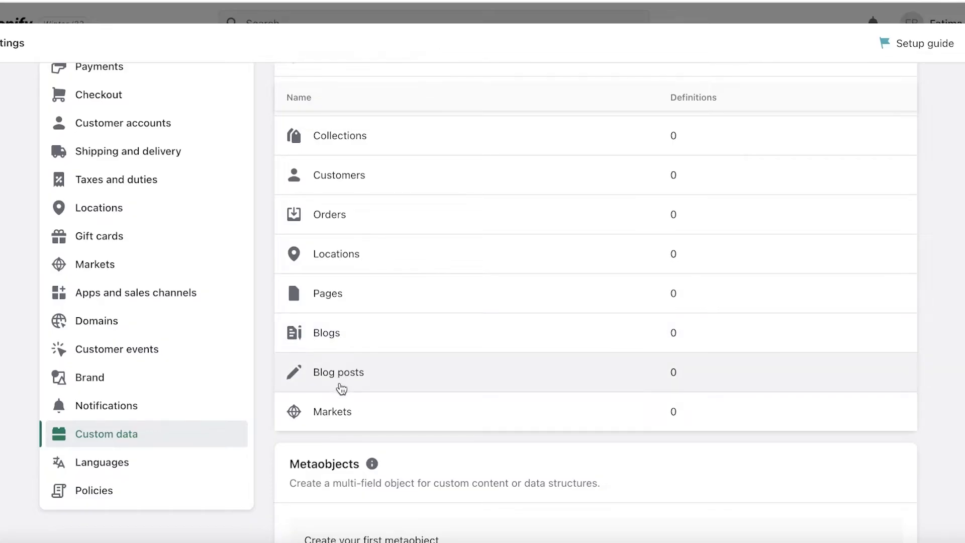
scroll(410, 296, down, 1)
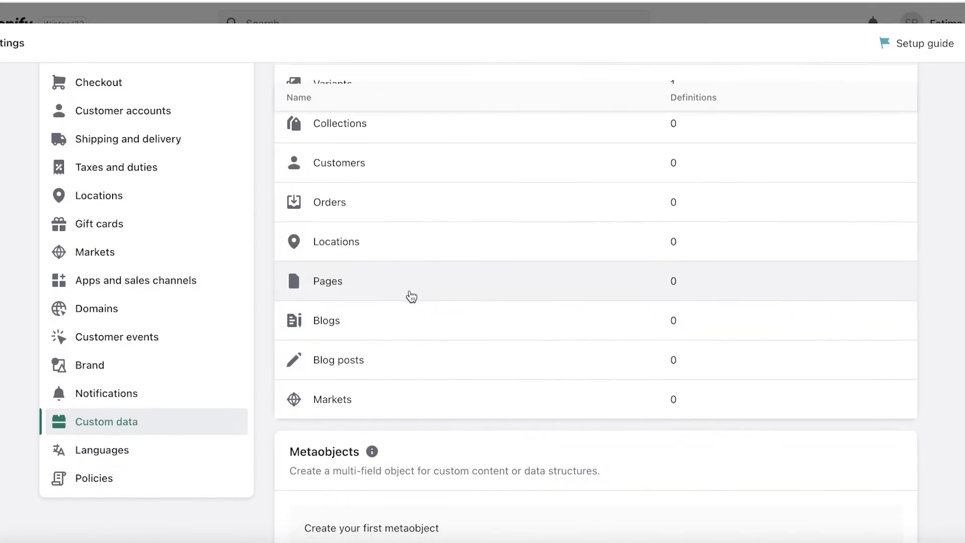
scroll(411, 296, down, 3)
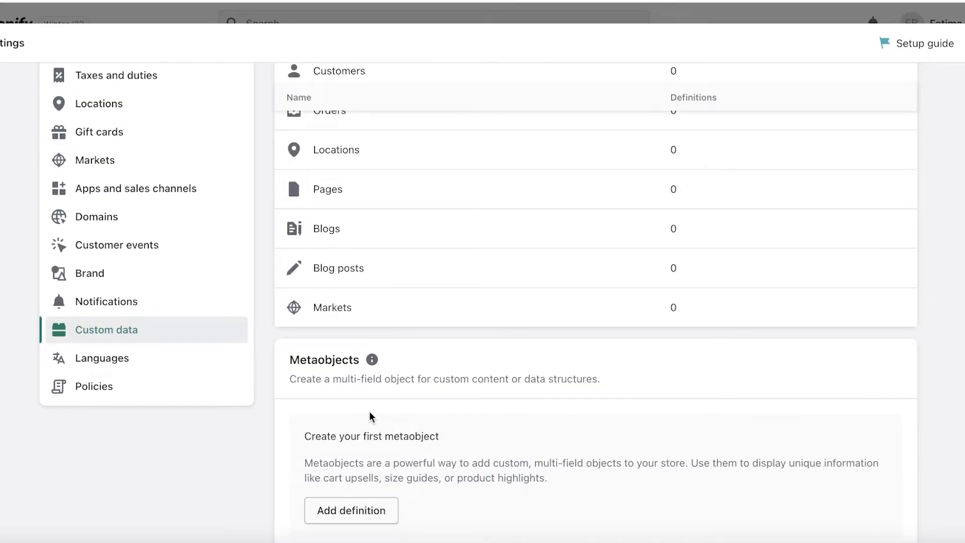
scroll(458, 136, up, 1)
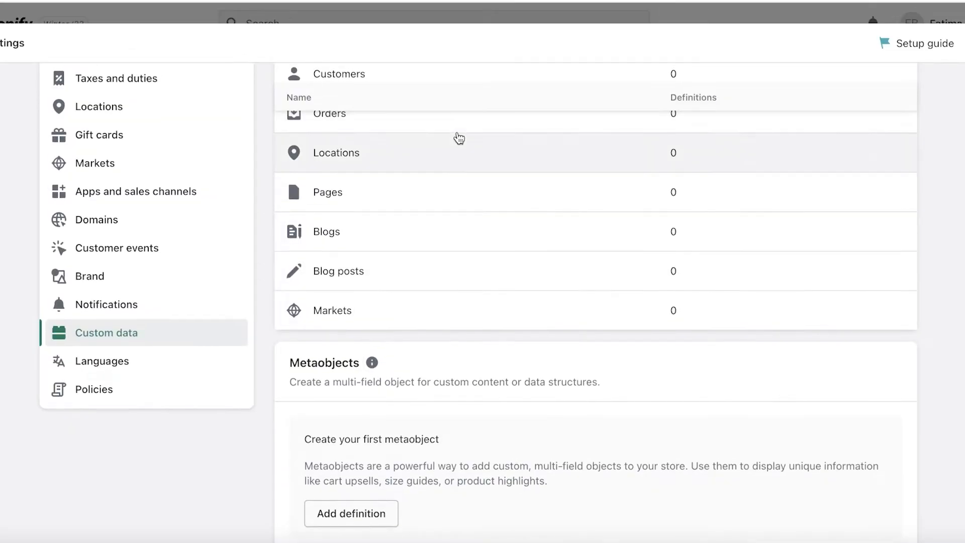
scroll(458, 143, up, 10)
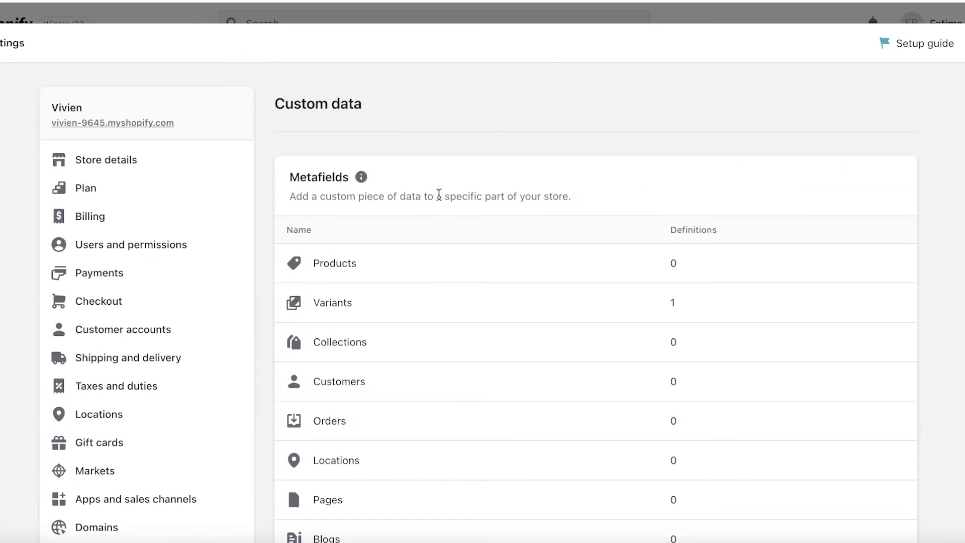
scroll(438, 196, down, 10)
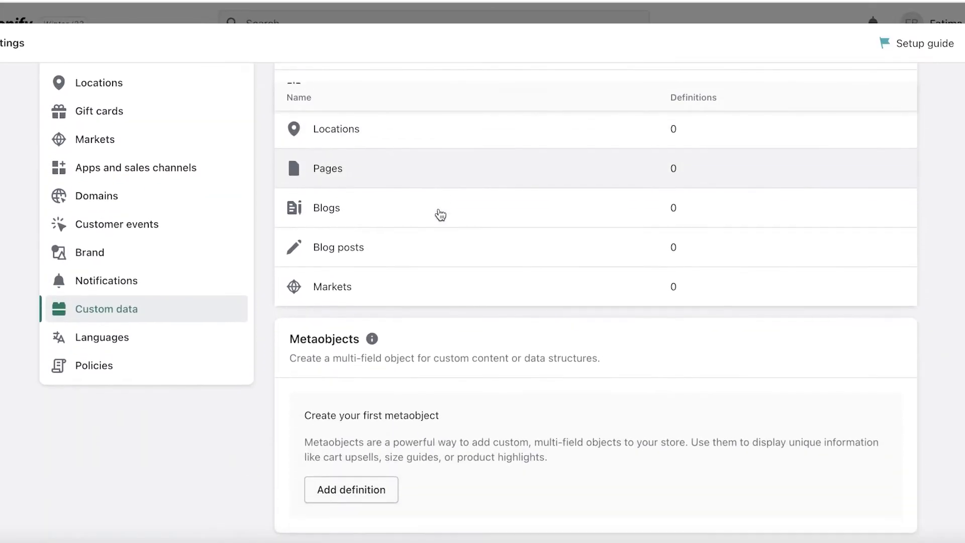
scroll(439, 214, up, 5)
scroll(439, 213, down, 5)
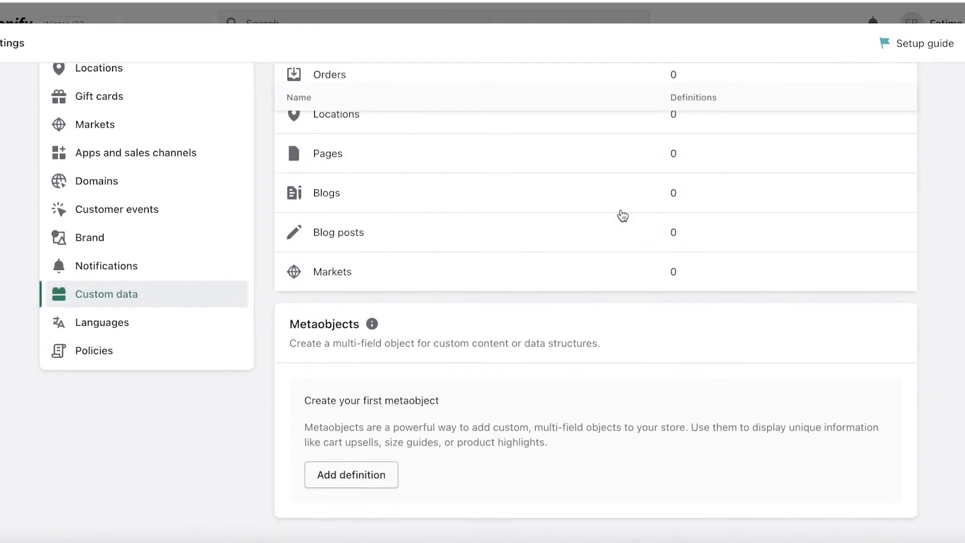
- Start a metaobject definition named Diameter with a single line text field named 10cm used as the display name
click(343, 471)
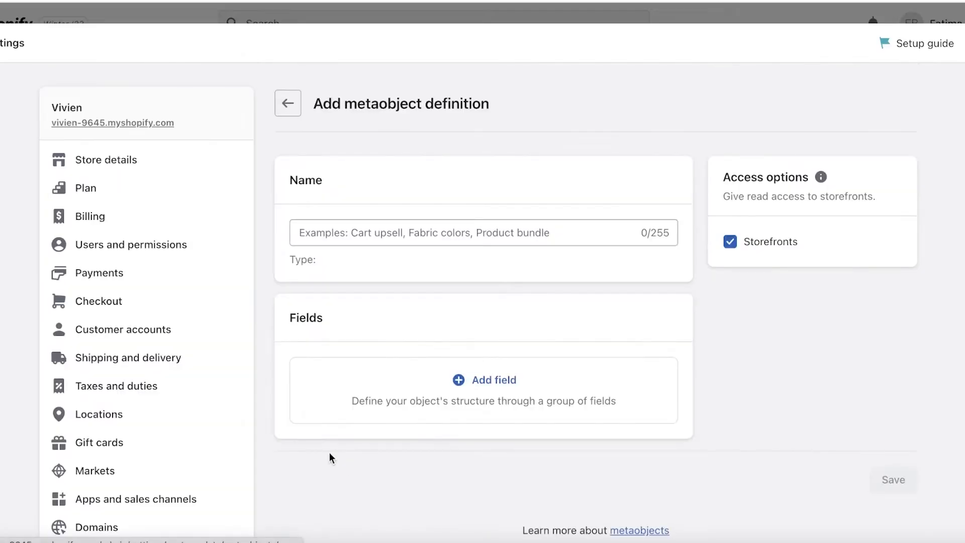
click(520, 235)
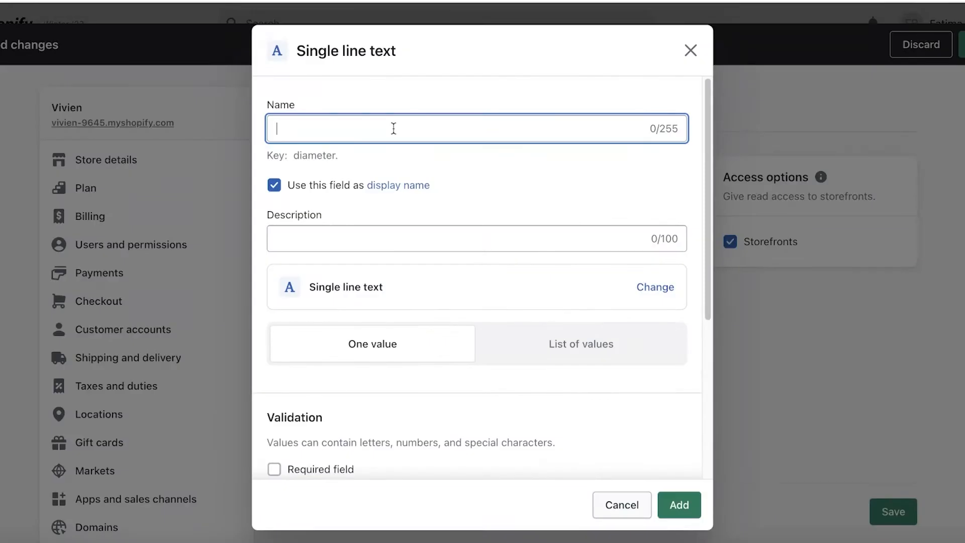
text(A)
key(BackSpace)
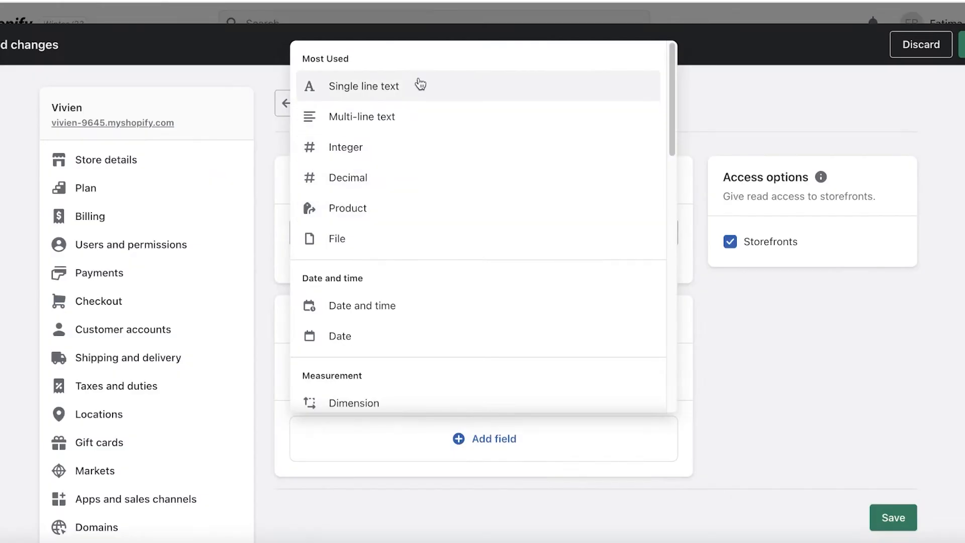
- Add a single line text field named 20cm to the Diameter metaobject definition and save it with Storefronts access enabled
click(420, 86)
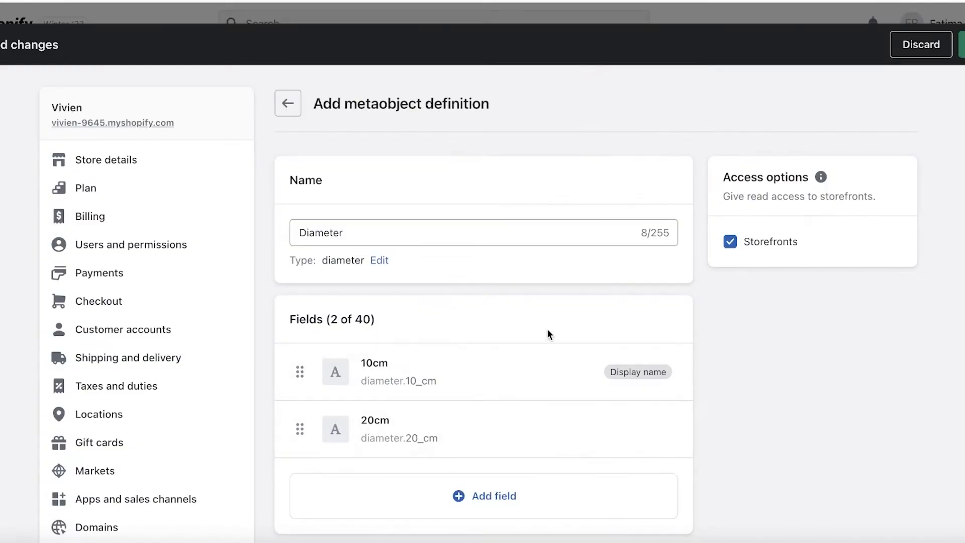
scroll(548, 334, down, 3)
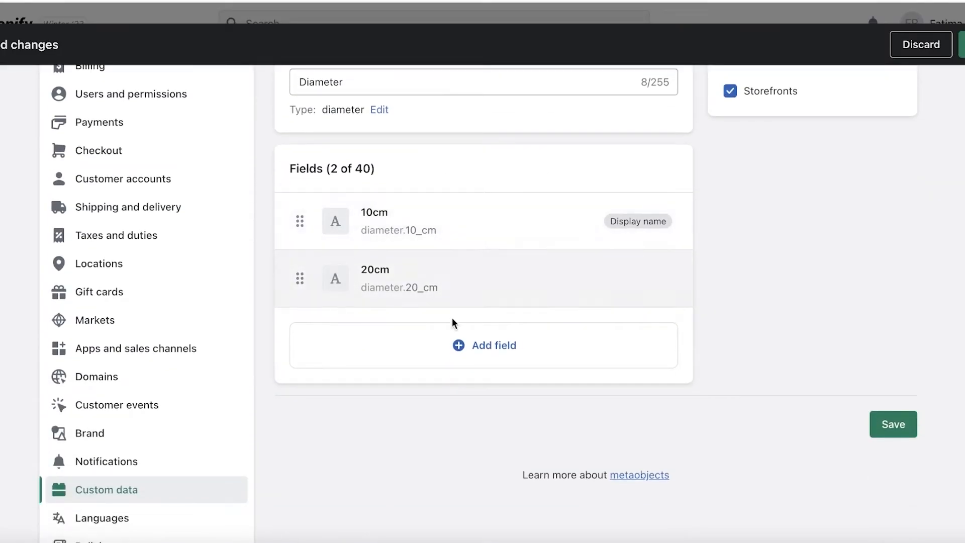
click(452, 346)
click(915, 239)
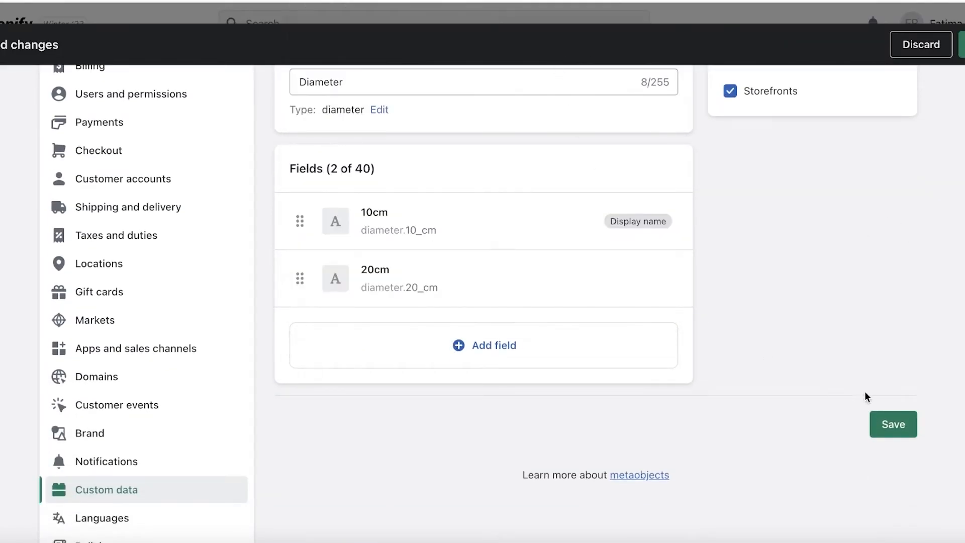
click(894, 426)
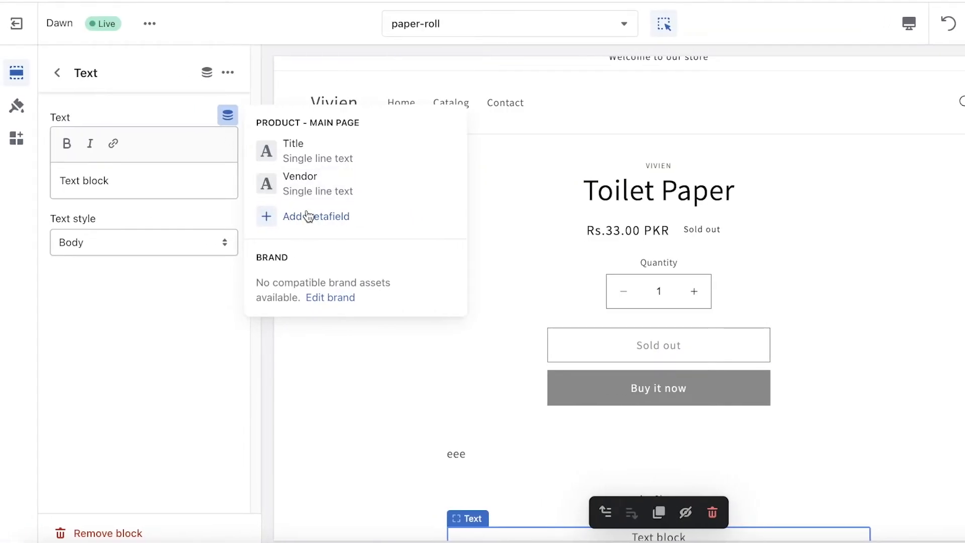
- Add another Text block to the Product information section of the paper-roll template
click(308, 217)
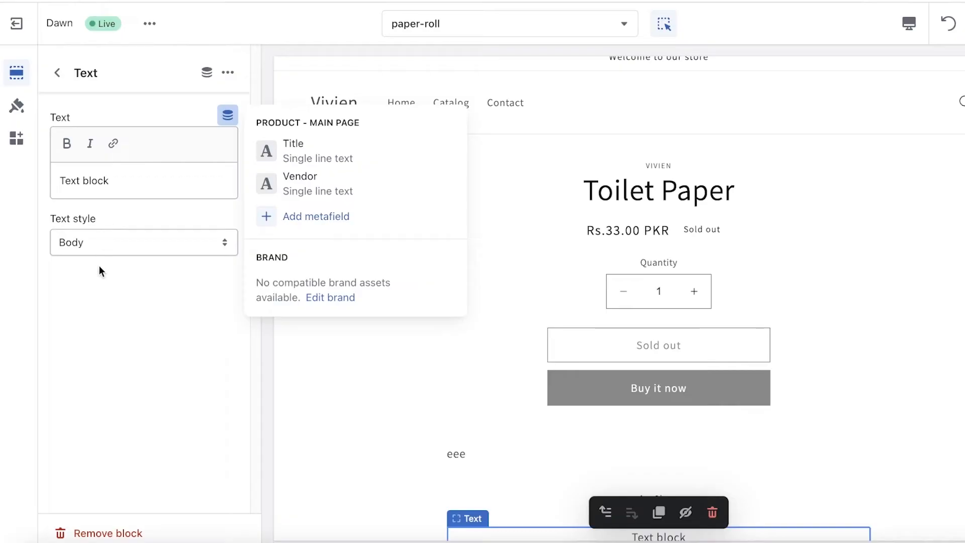
click(99, 271)
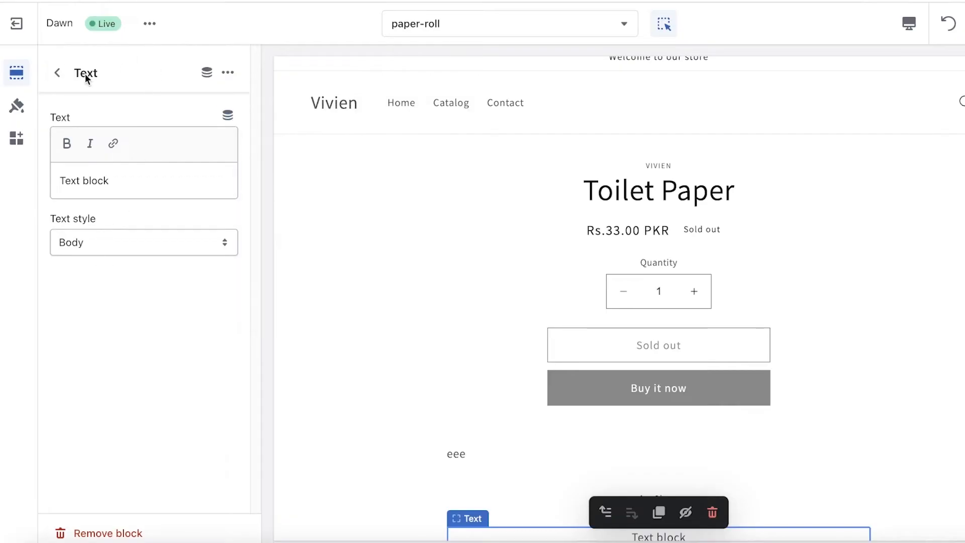
click(58, 73)
mouse_move(215, 342)
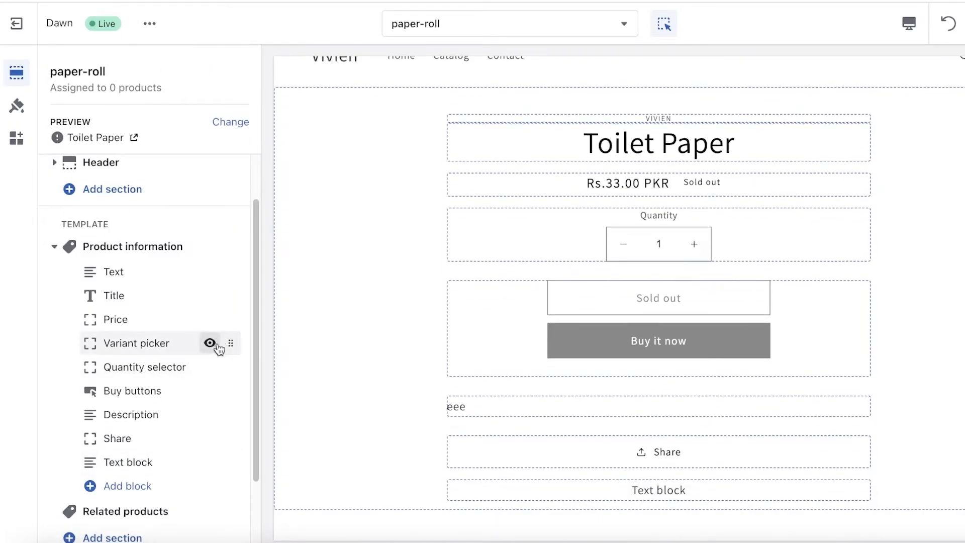
click(113, 485)
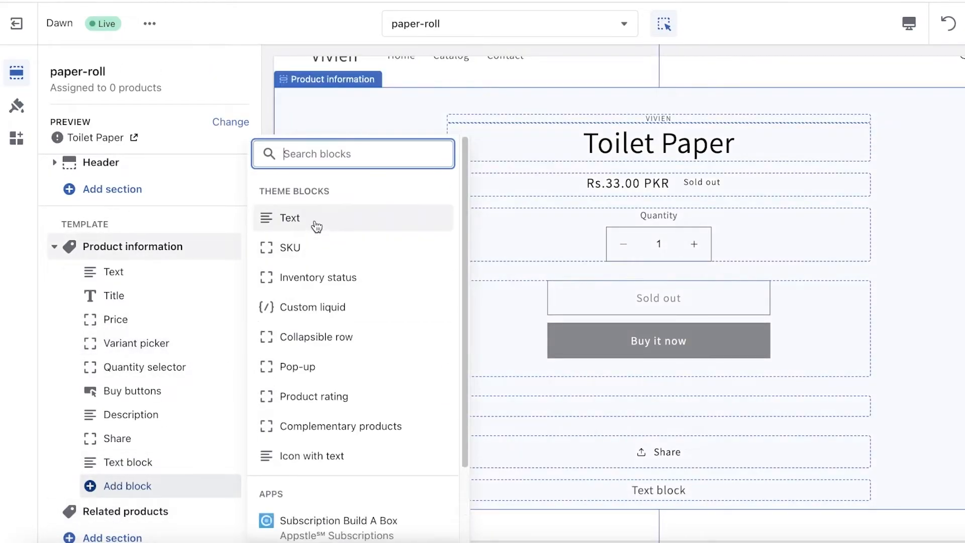
click(319, 229)
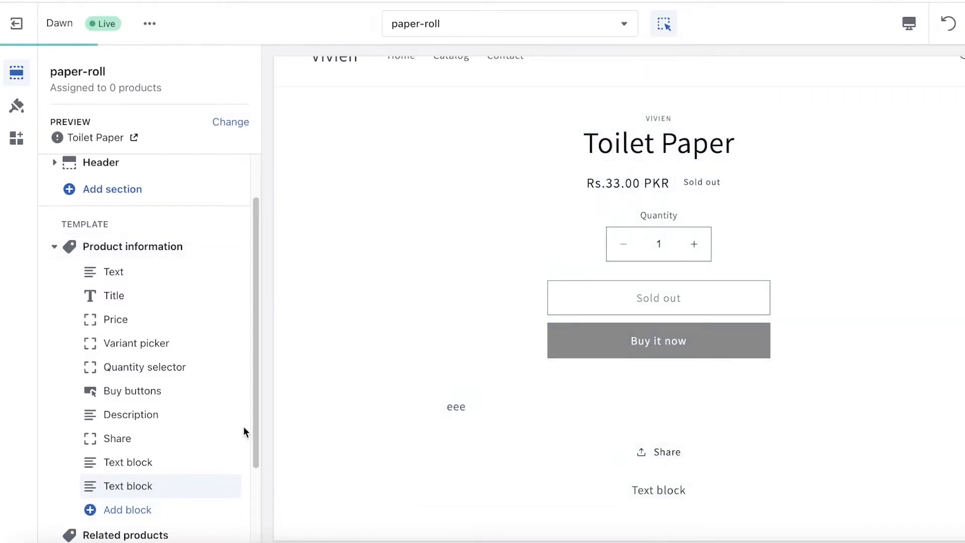
- Look through the dynamic sources that can be connected to the last Text block's text in the paper-roll template
click(120, 491)
click(228, 121)
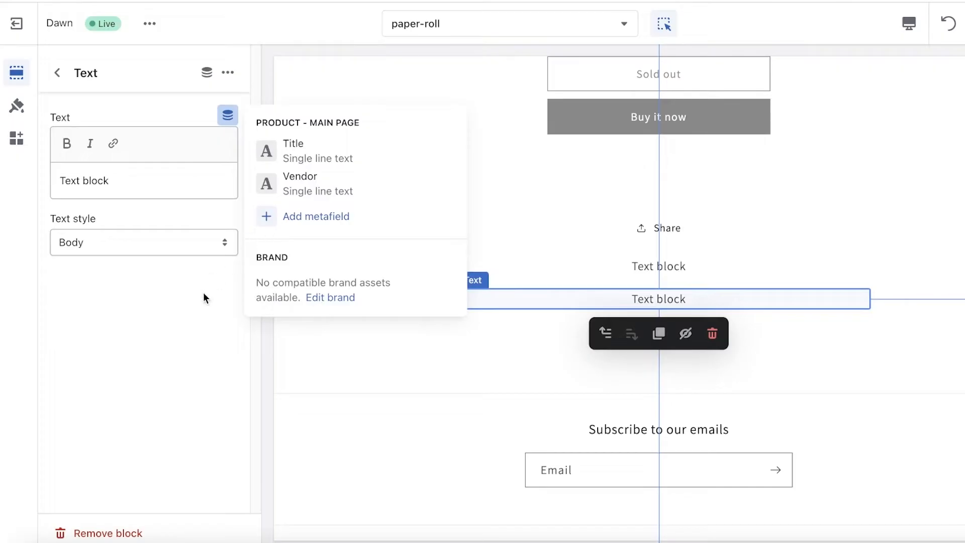
click(217, 282)
scroll(518, 172, up, 5)
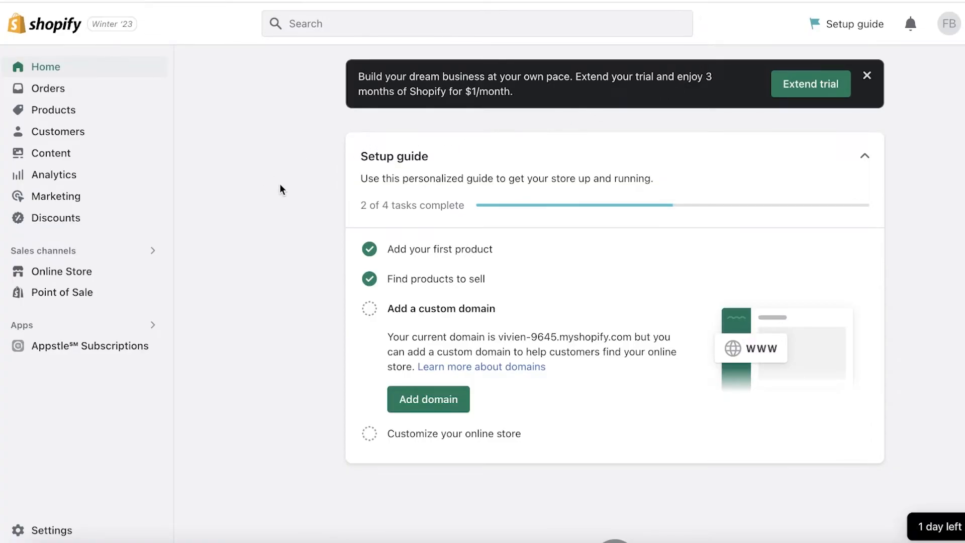
- View the Online Store themes and the Appstle Subscriptions dashboard in the store admin
click(21, 277)
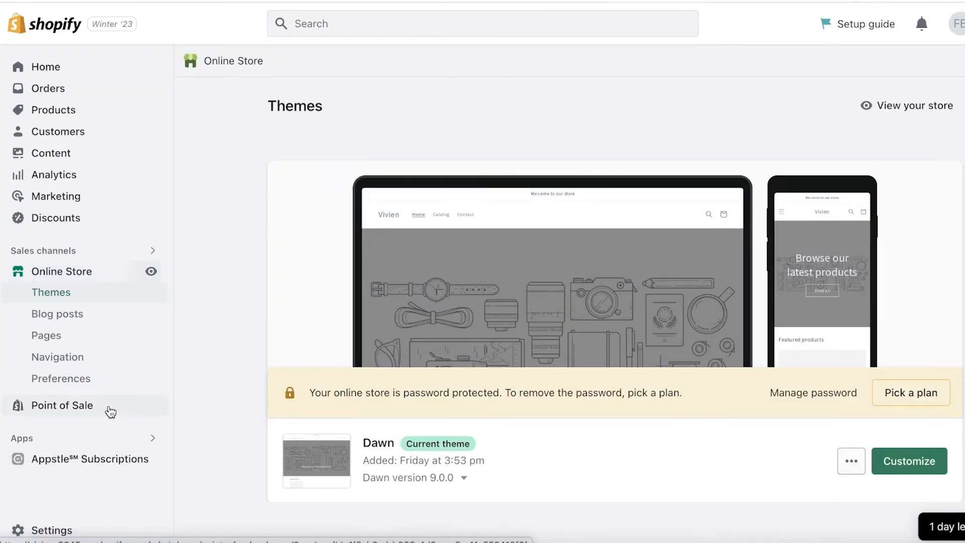
click(101, 459)
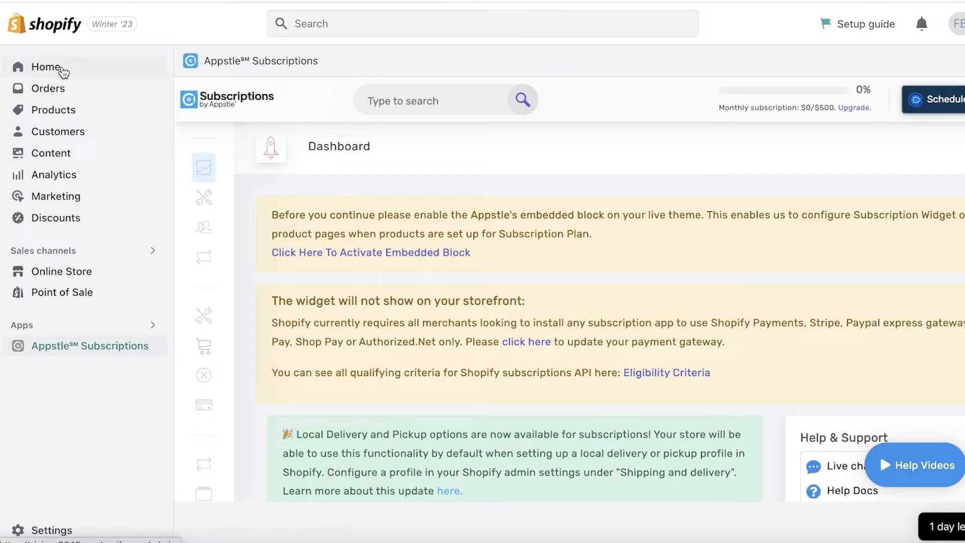
- Open the Paper Rolls product and review its pricing, inventory and product organization details, including the available collections
click(61, 112)
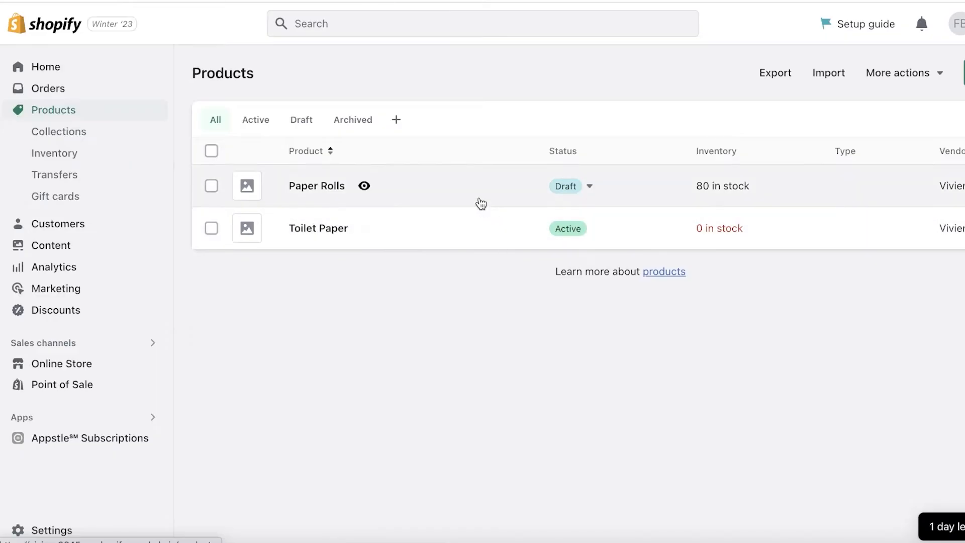
click(481, 203)
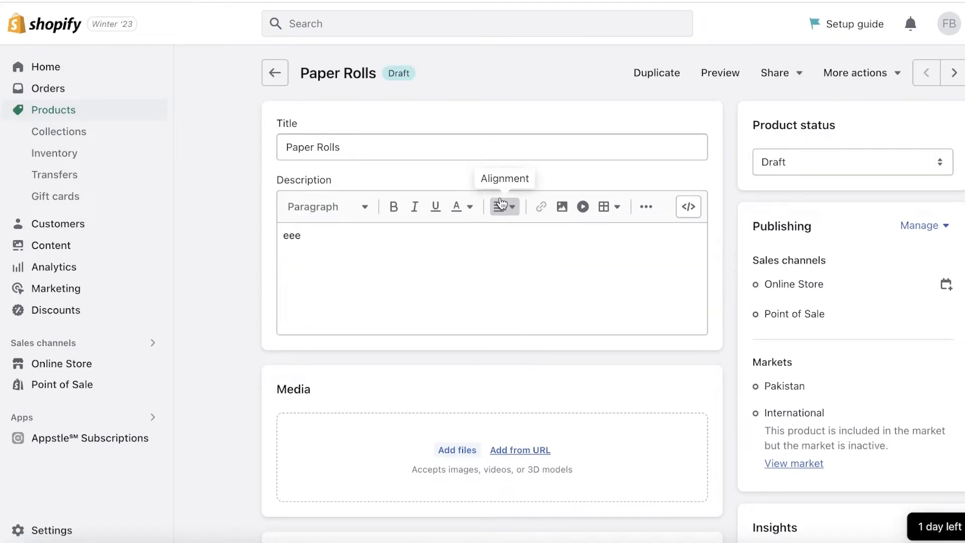
scroll(830, 211, down, 8)
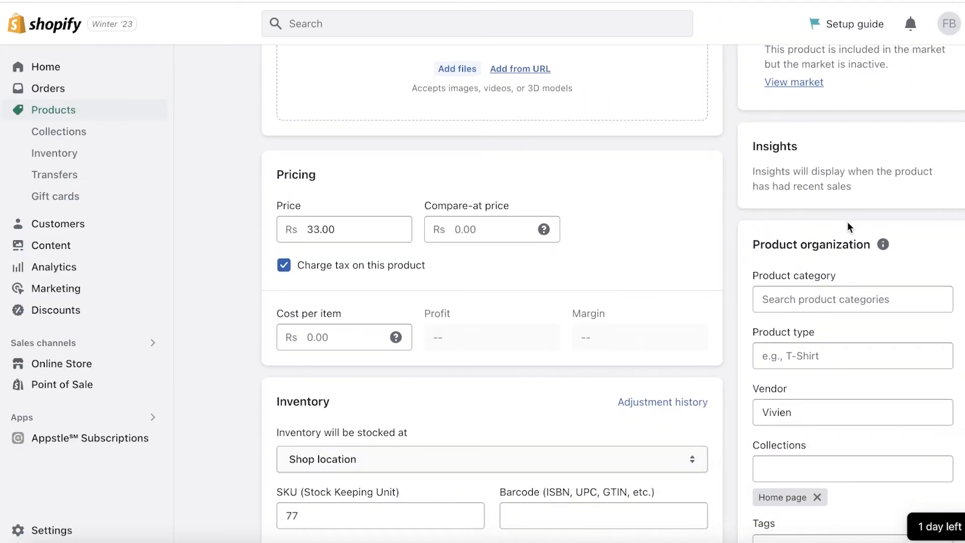
scroll(847, 223, down, 2)
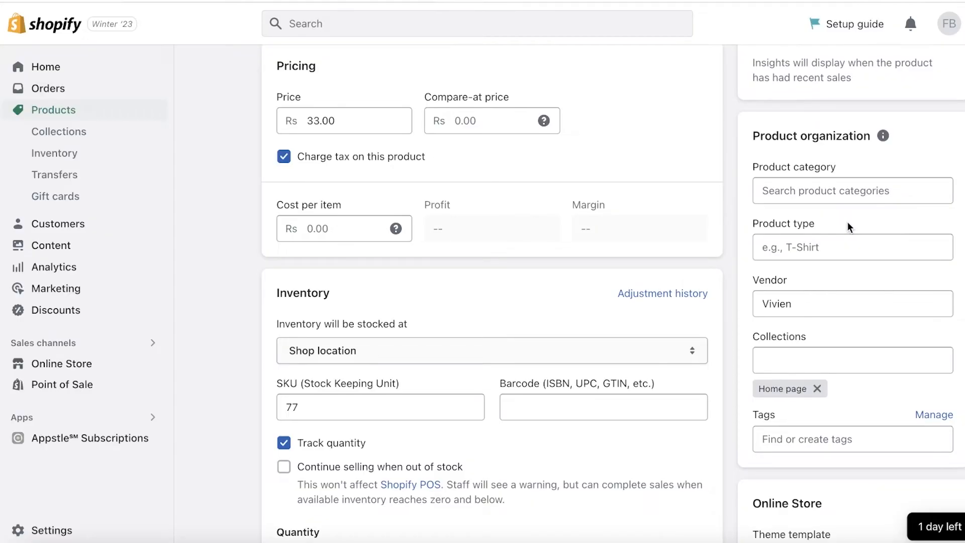
scroll(847, 227, down, 1)
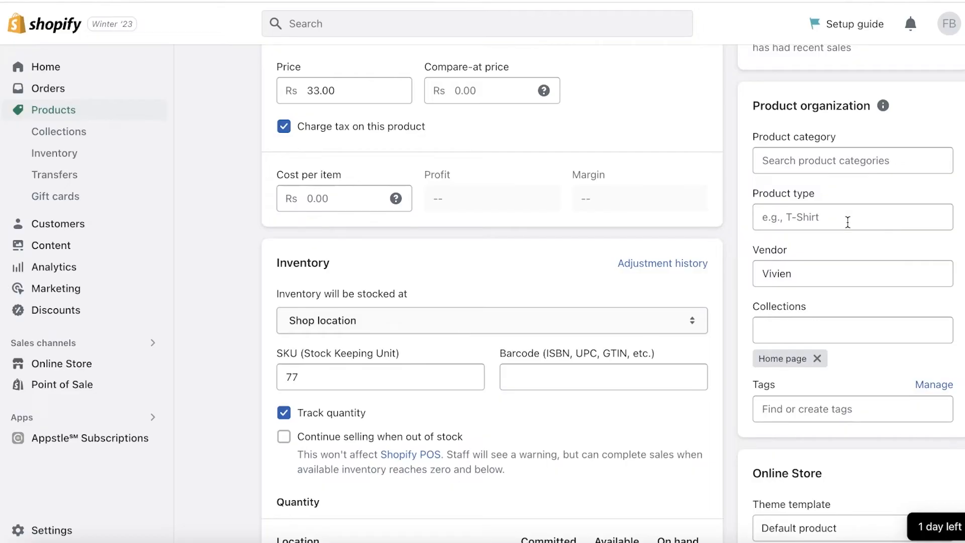
scroll(847, 222, down, 1)
scroll(846, 219, down, 4)
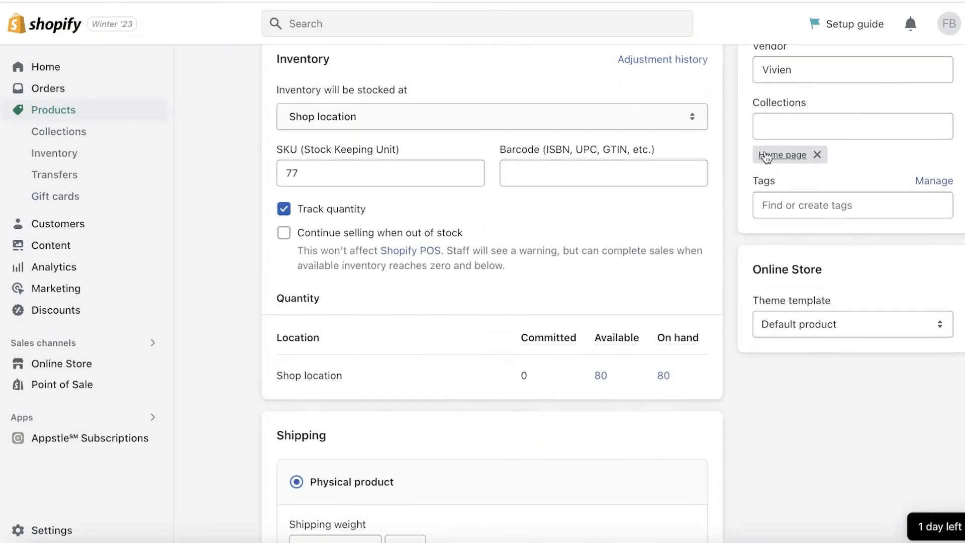
scroll(766, 160, up, 4)
click(768, 299)
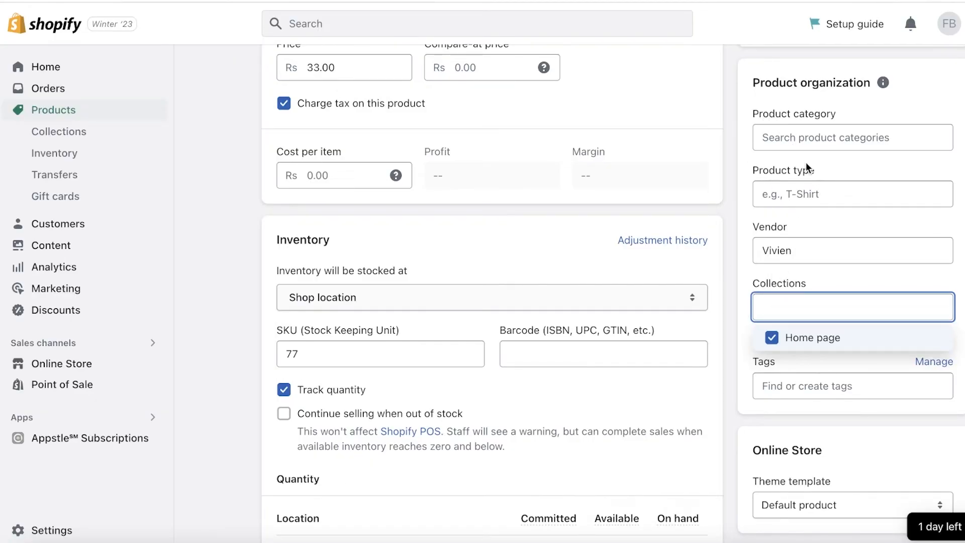
- Examine the Paper Rolls product's shipping, variants, purchase options, search engine listing and metafields
scroll(737, 189, down, 2)
scroll(654, 206, down, 1)
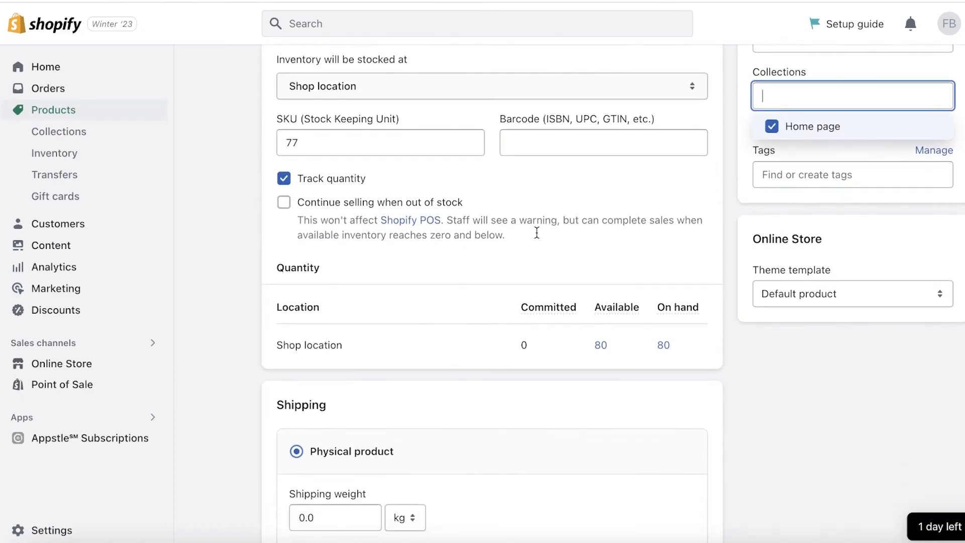
scroll(580, 221, down, 10)
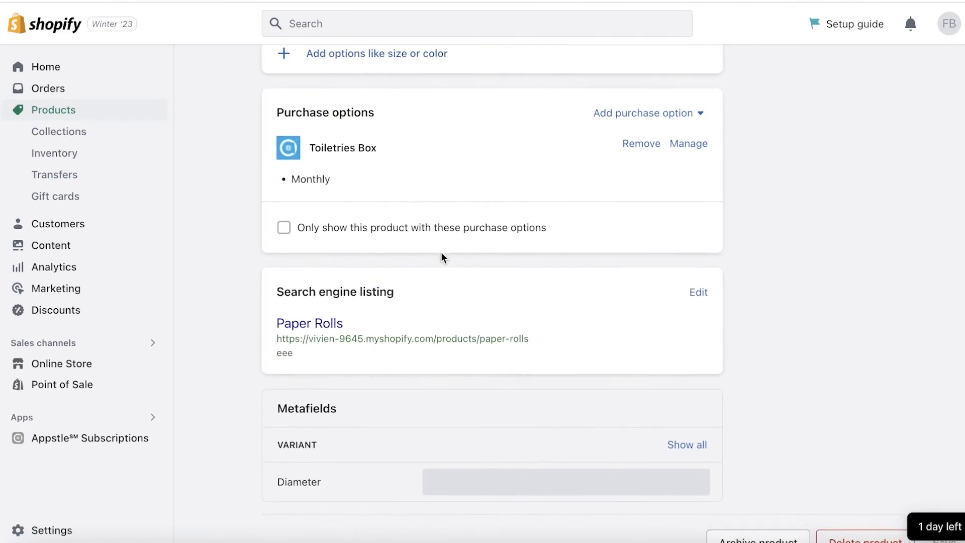
scroll(443, 256, up, 2)
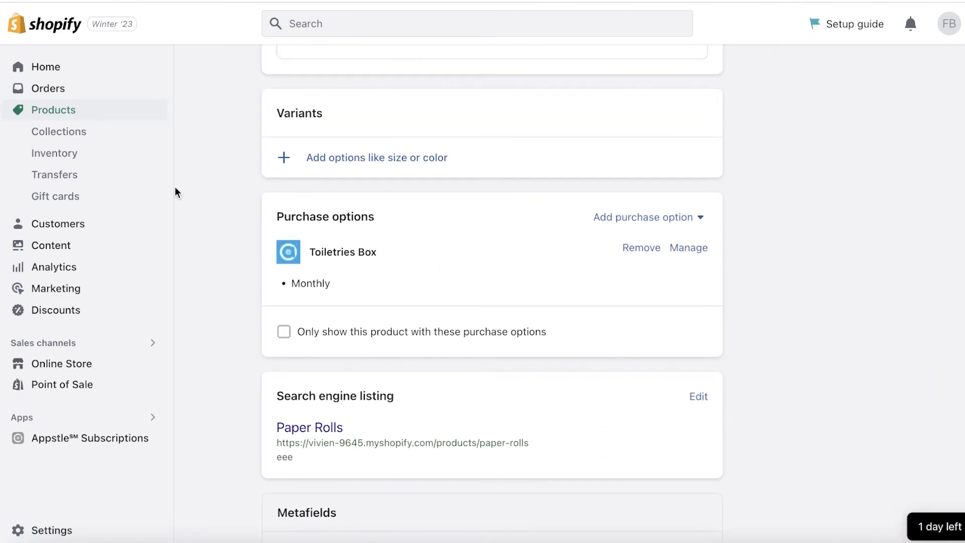
scroll(452, 181, up, 5)
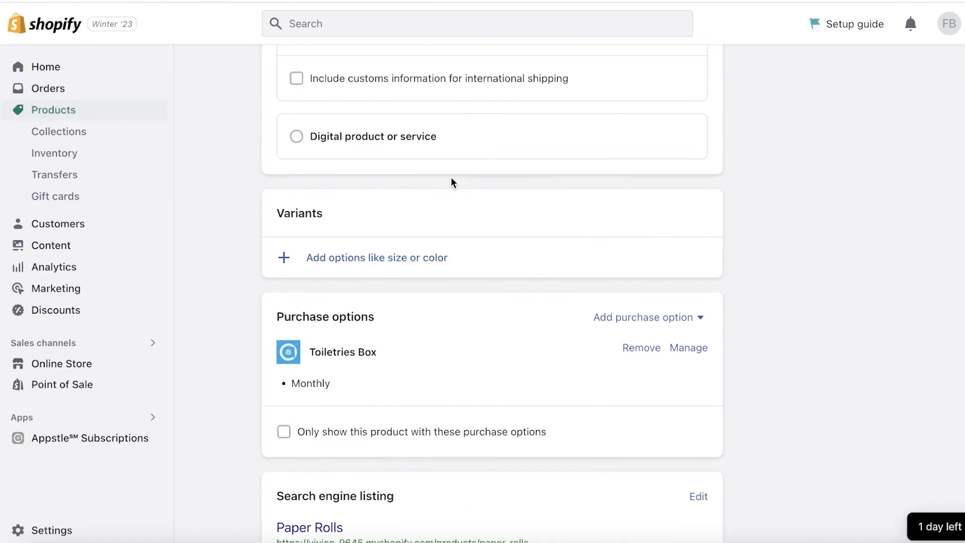
scroll(640, 211, up, 8)
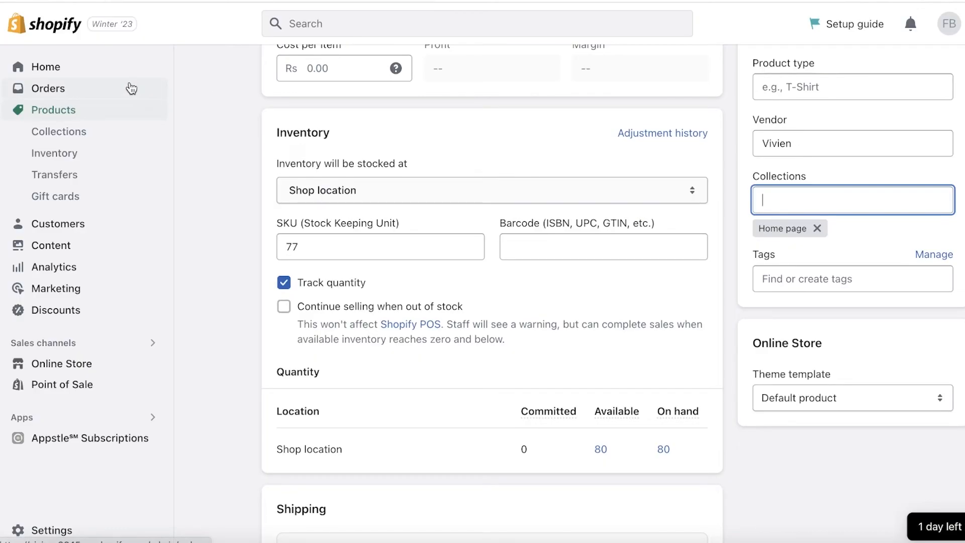
- View the live online store and examine the Featured products section of its home page
click(31, 68)
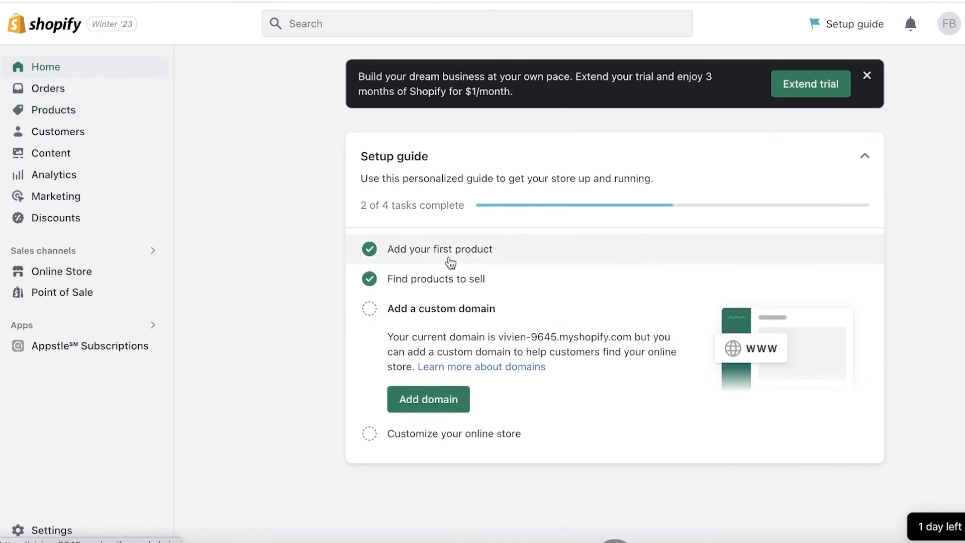
click(81, 271)
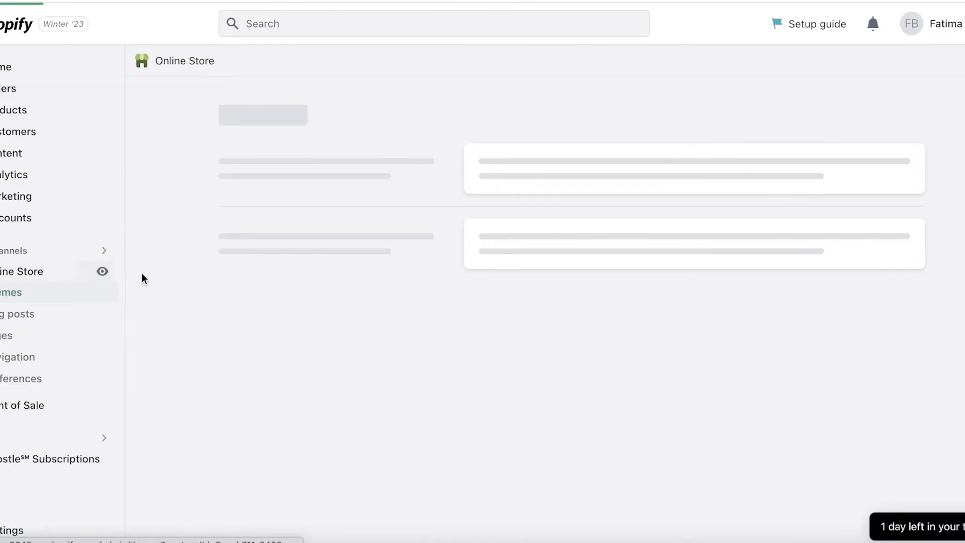
click(102, 271)
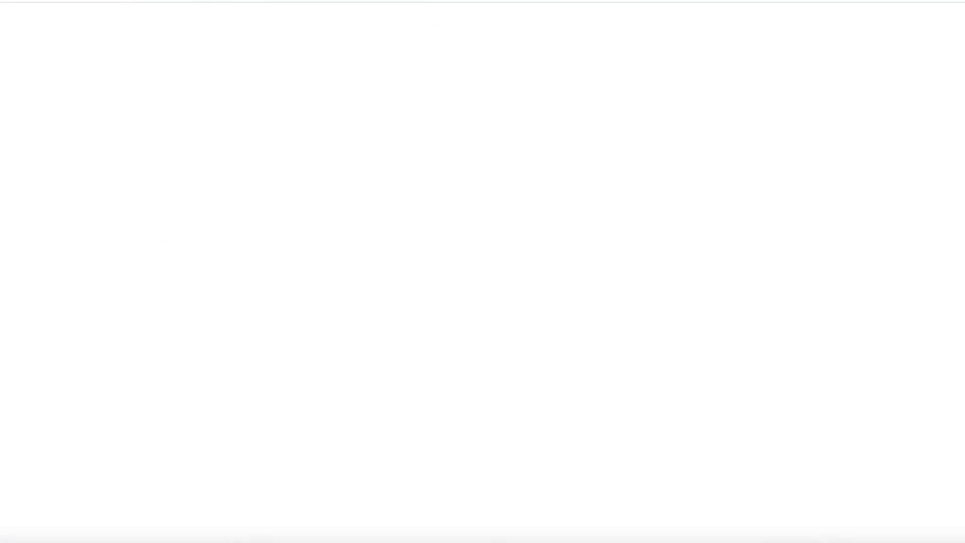
scroll(312, 80, down, 10)
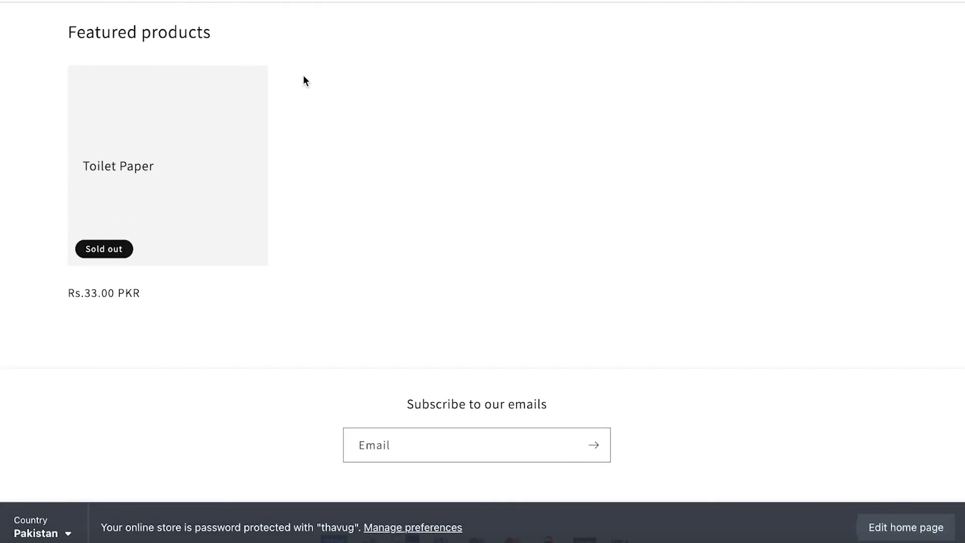
scroll(325, 108, up, 3)
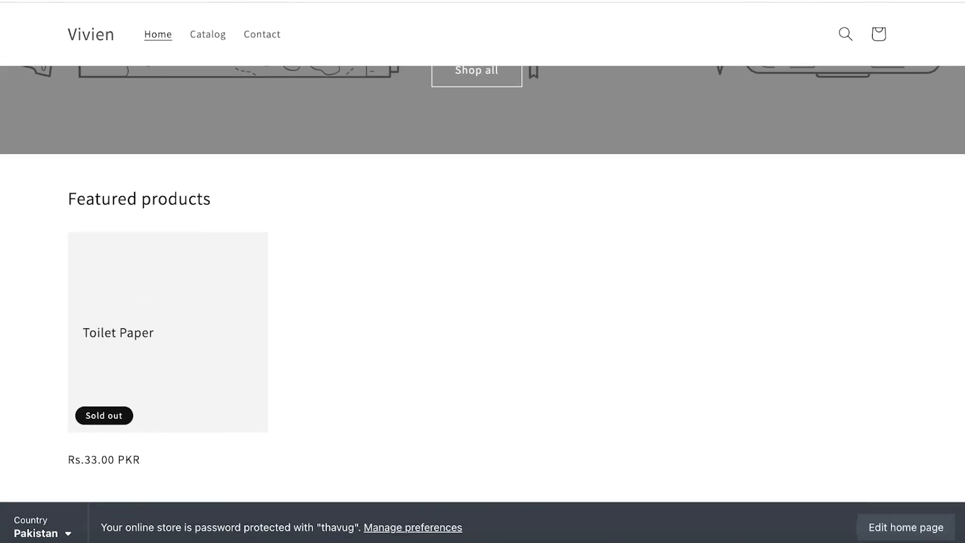